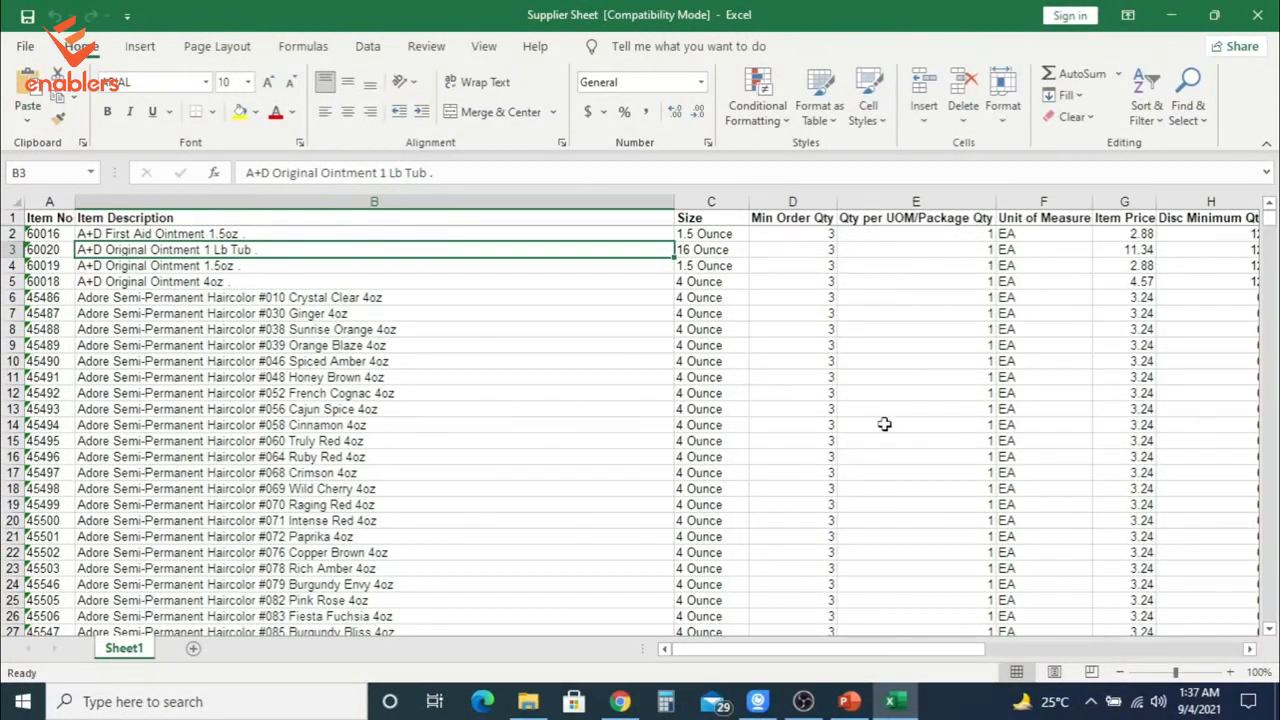
Switch to ScanUnlimited in Chrome, start a new scan and upload the Supplier Sheet file from the Content for EVS Videos folder.
{"action": "left_click_drag", "start_coordinate": [796, 650], "coordinate": [880, 655]}
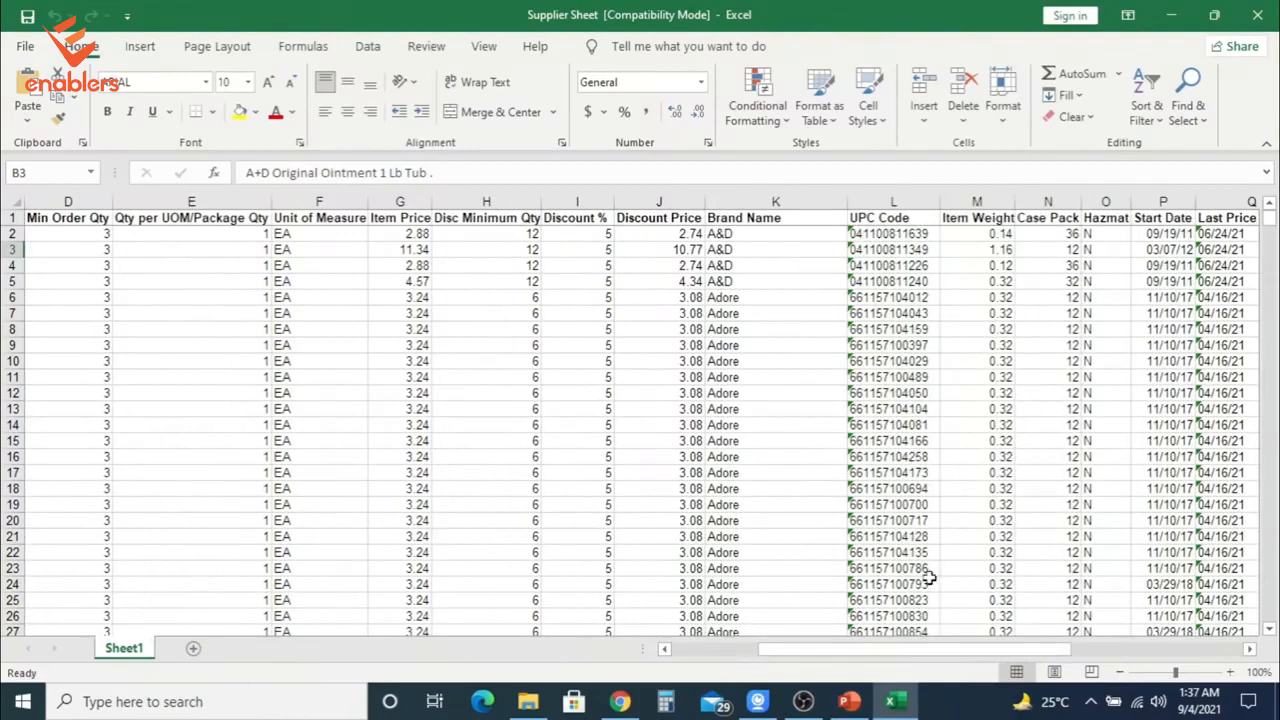
{"action": "left_click_drag", "start_coordinate": [945, 650], "coordinate": [800, 630]}
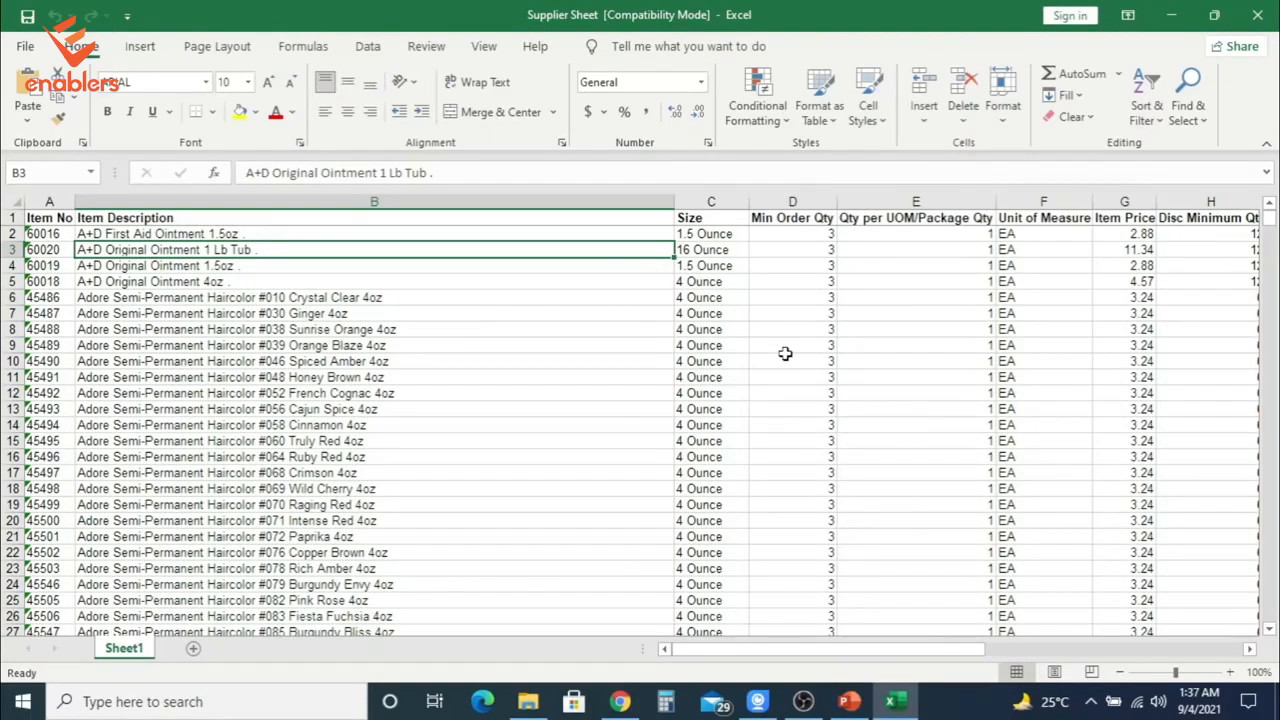
{"action": "left_click", "coordinate": [634, 707]}
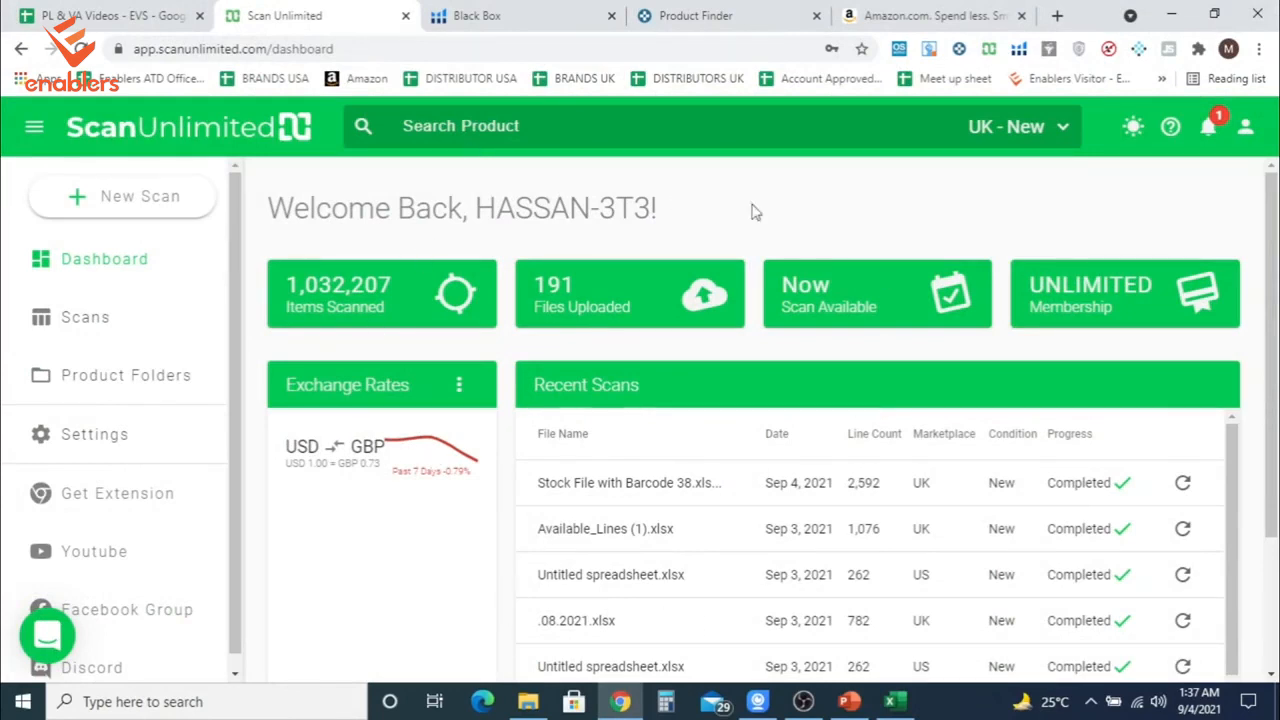
{"action": "left_click", "coordinate": [172, 198]}
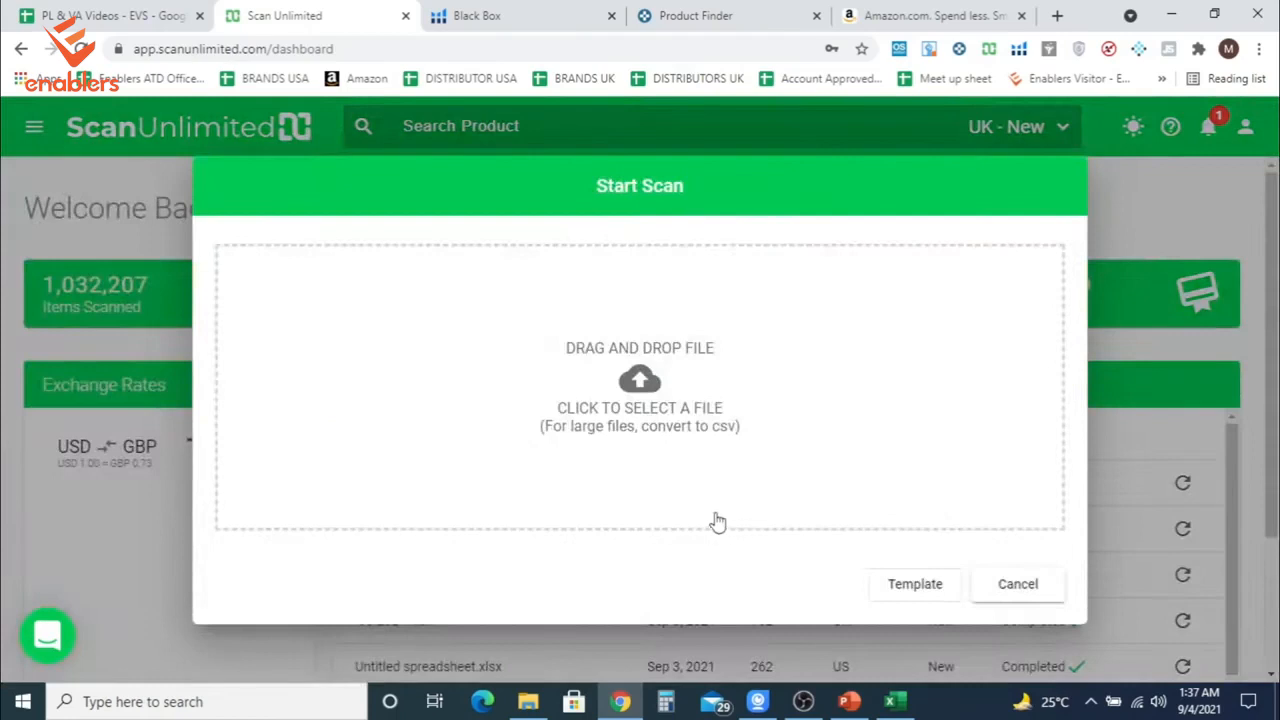
{"action": "left_click", "coordinate": [528, 701]}
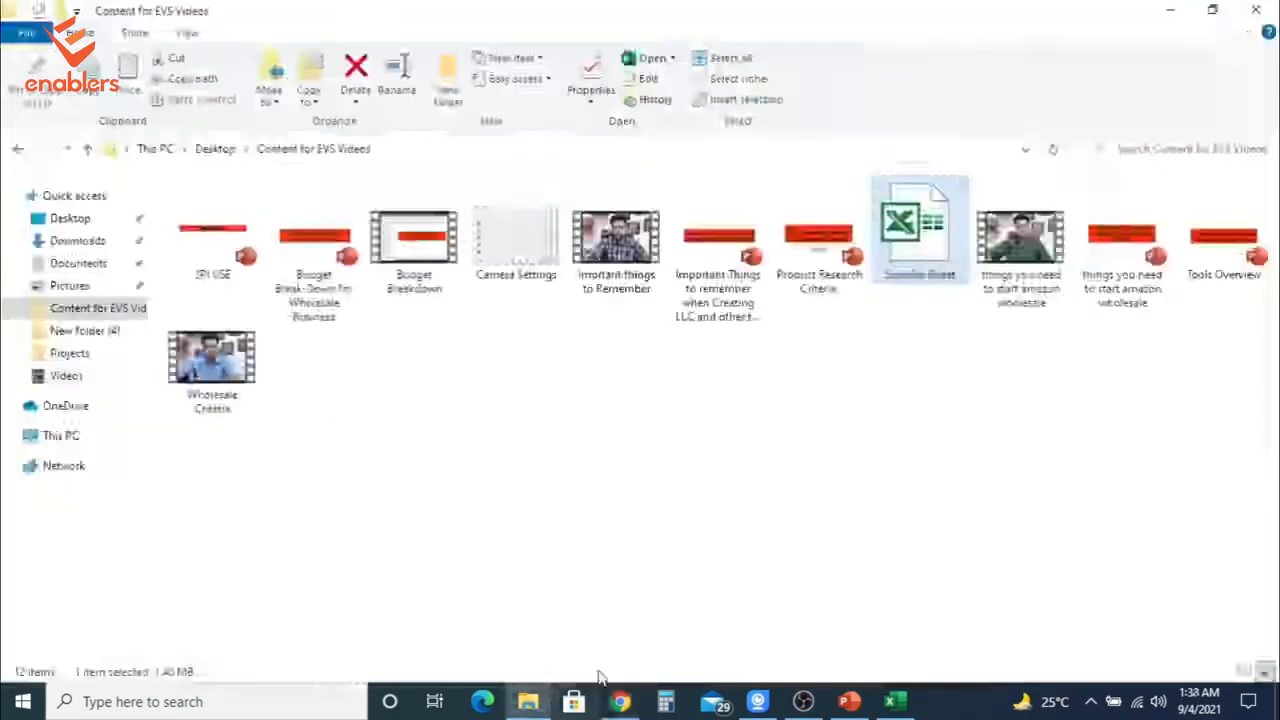
{"action": "left_click_drag", "start_coordinate": [955, 232], "coordinate": [597, 437]}
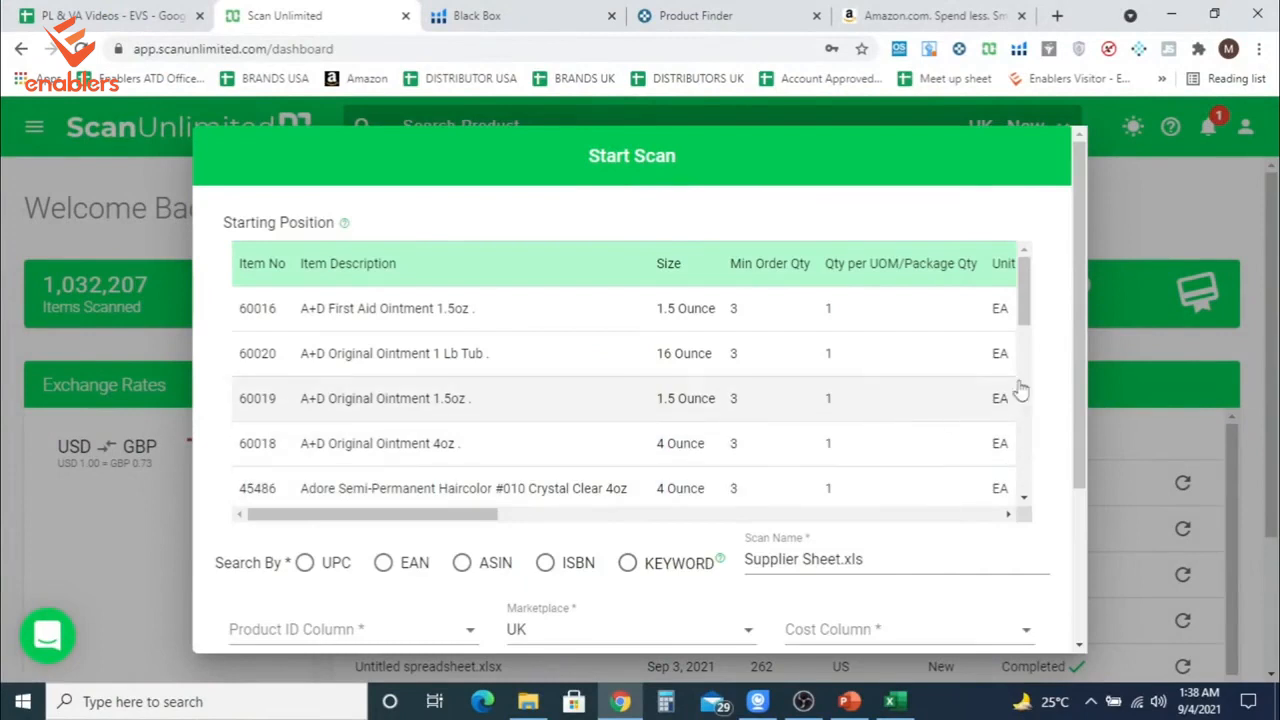
Set the scan to search by UPC and assign UPC Code as the product ID column.
{"action": "scroll", "coordinate": [1077, 289], "scroll_direction": "down", "scroll_amount": 1}
{"action": "scroll", "coordinate": [1081, 318], "scroll_direction": "down", "scroll_amount": 1}
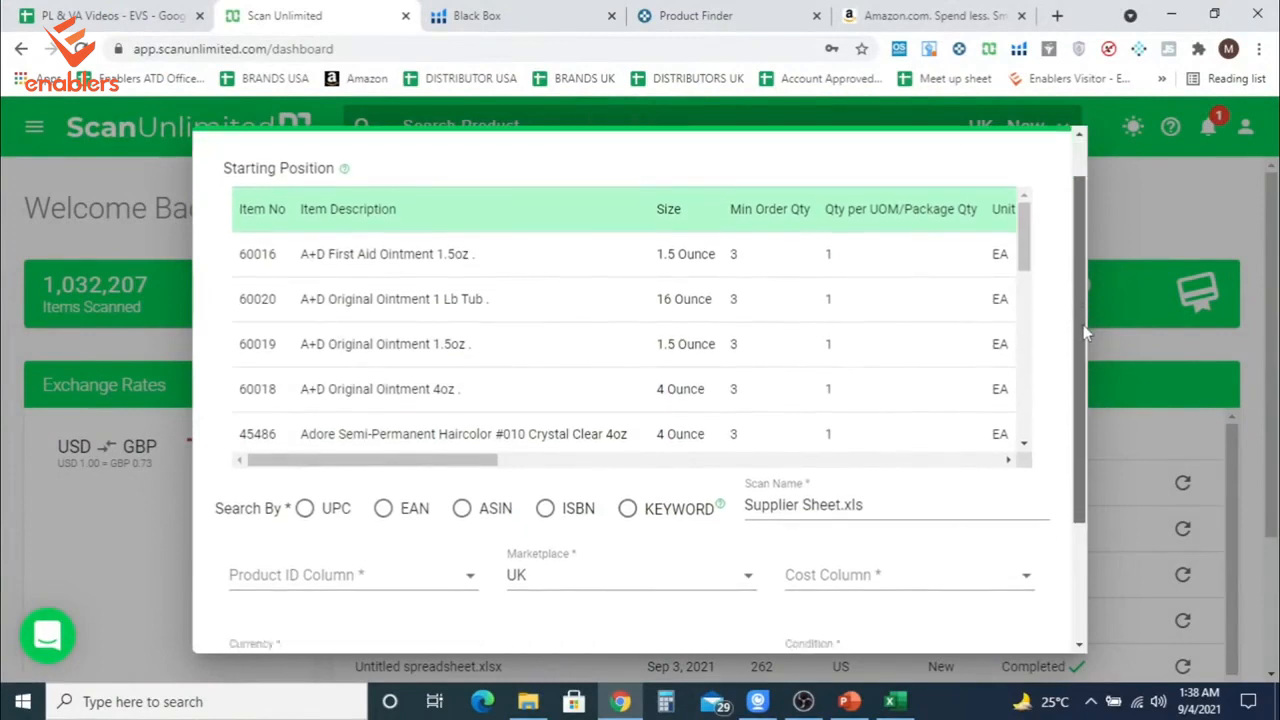
{"action": "scroll", "coordinate": [1083, 335], "scroll_direction": "down", "scroll_amount": 1}
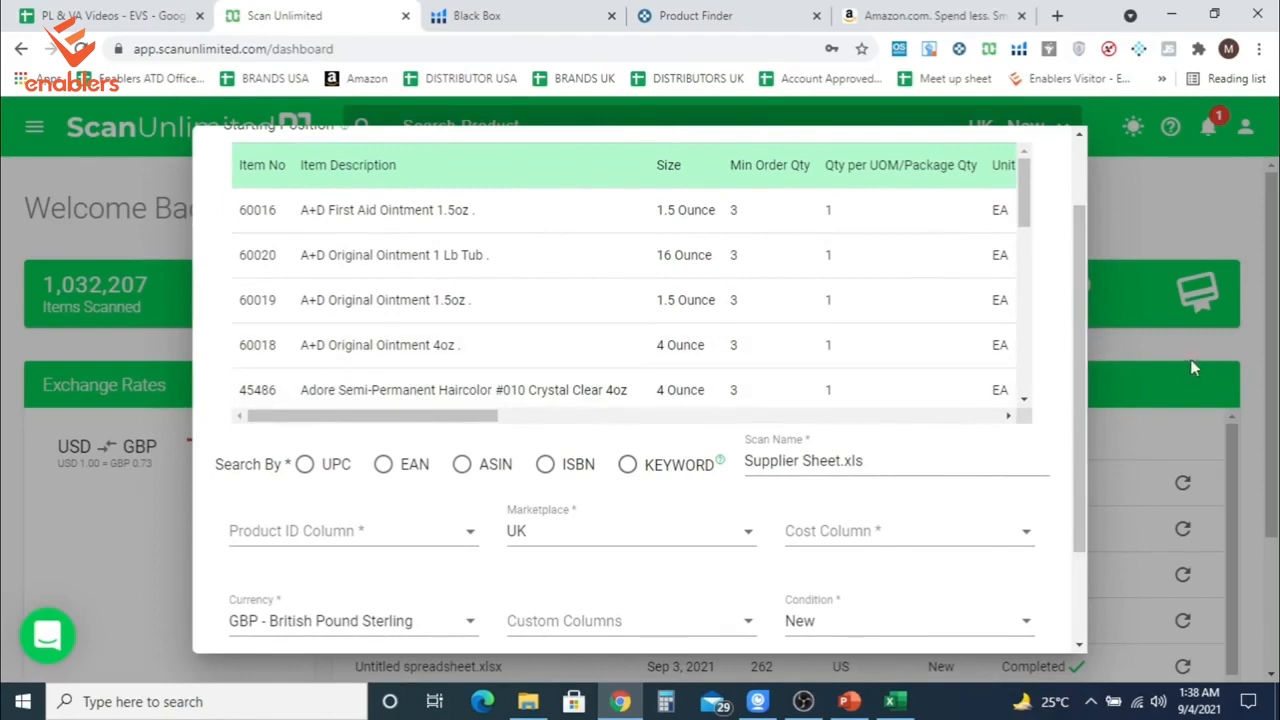
{"action": "left_click", "coordinate": [306, 469]}
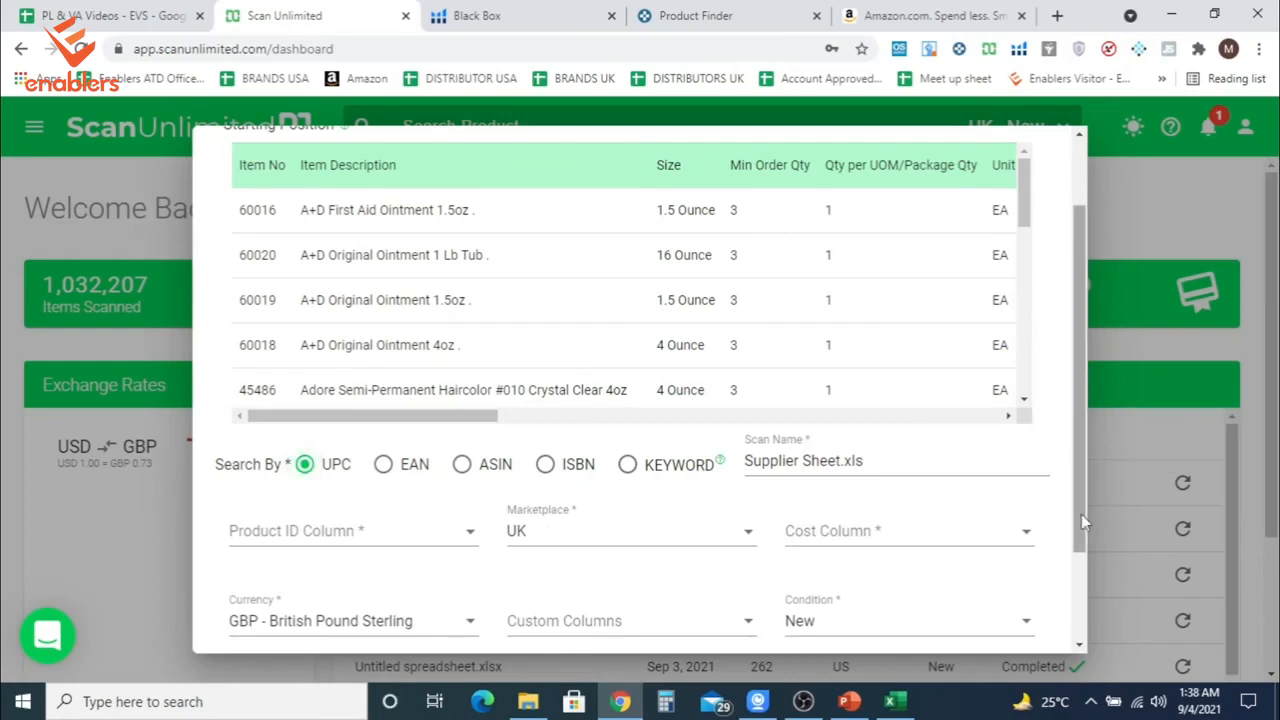
{"action": "mouse_move", "coordinate": [1081, 514]}
{"action": "left_mouse_down"}
{"action": "mouse_move", "coordinate": [1080, 503]}
{"action": "mouse_move", "coordinate": [1085, 539]}
{"action": "left_mouse_up"}
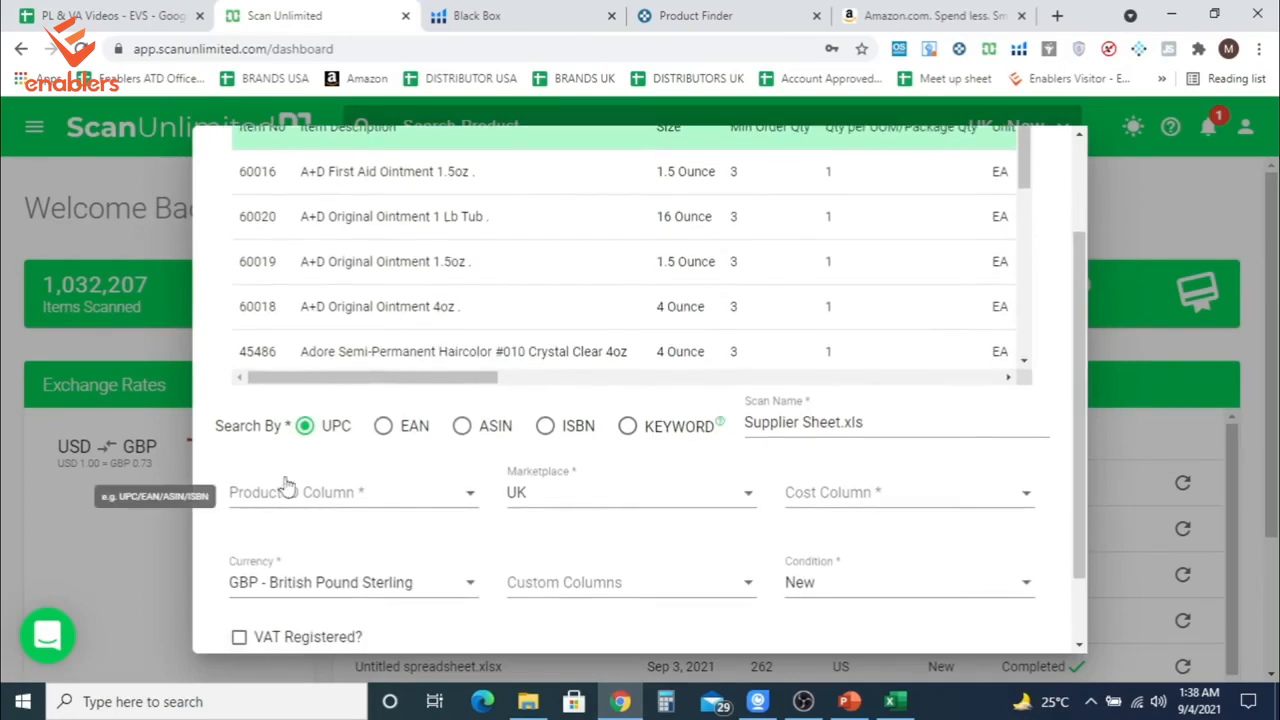
{"action": "left_click", "coordinate": [412, 500]}
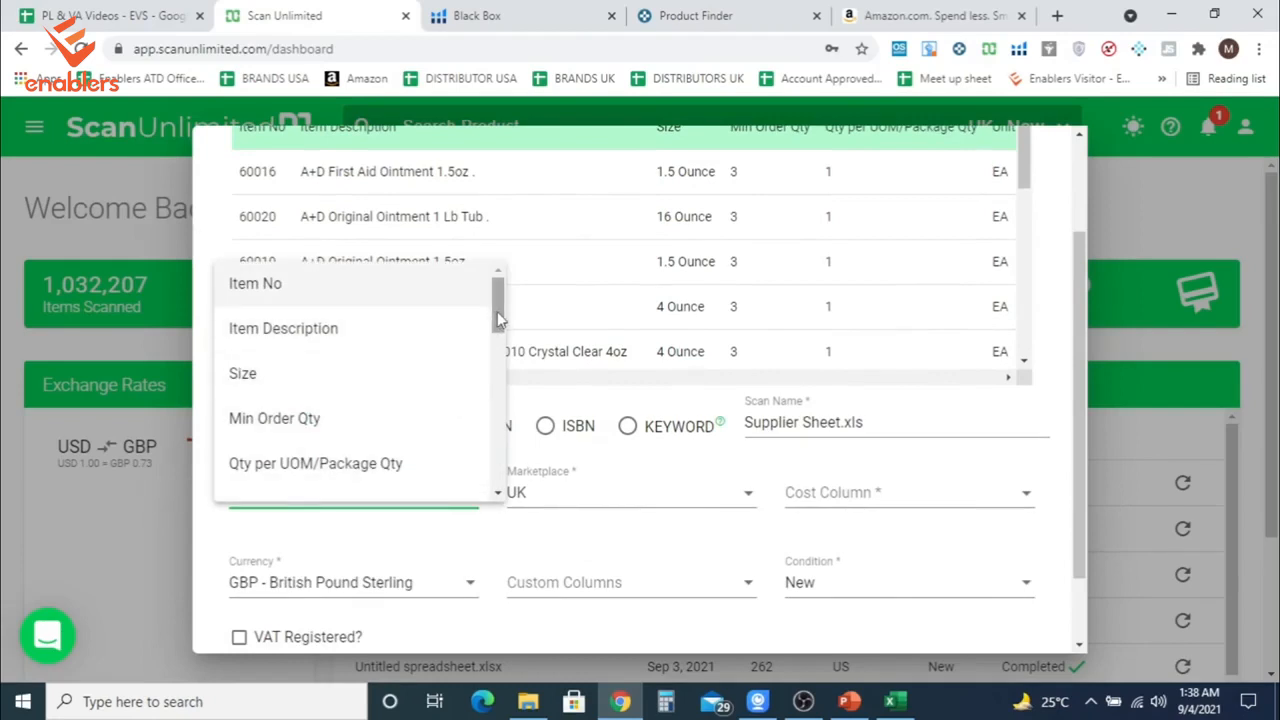
{"action": "left_click_drag", "start_coordinate": [497, 311], "coordinate": [497, 388]}
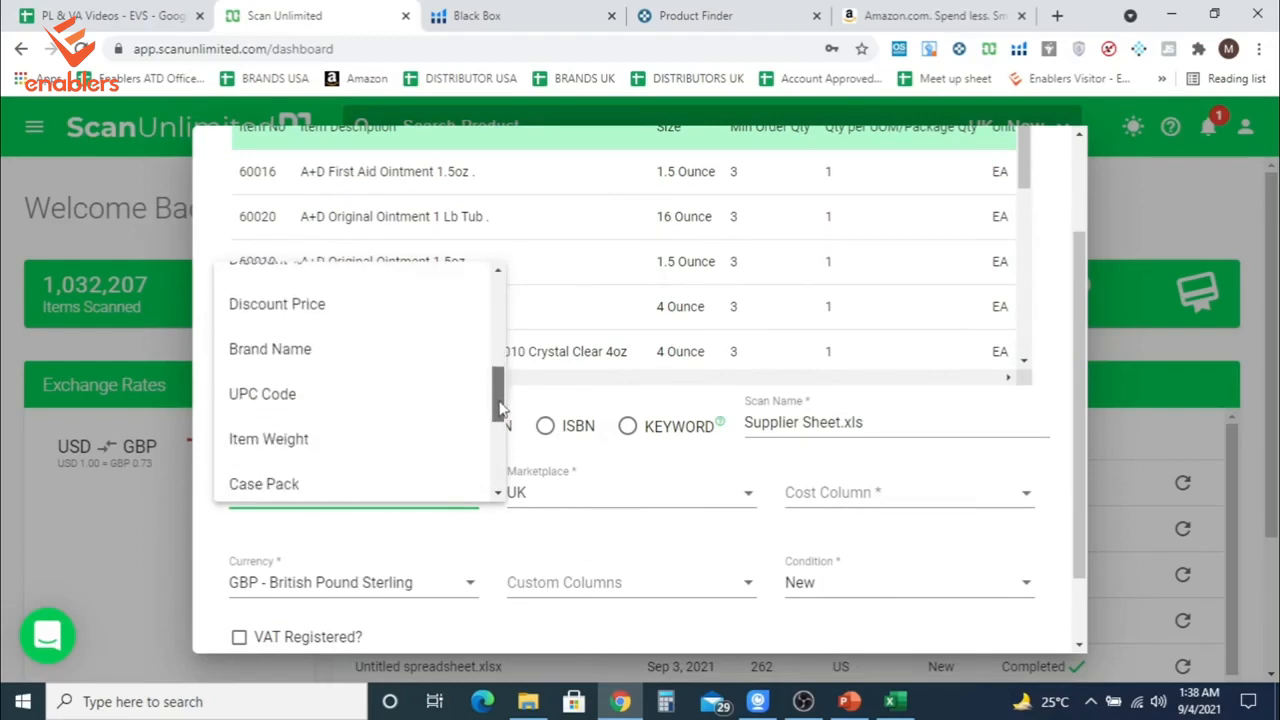
{"action": "left_click", "coordinate": [302, 402]}
Set the scan's marketplace to US and its cost column to Discount Price.
{"action": "left_click", "coordinate": [654, 512]}
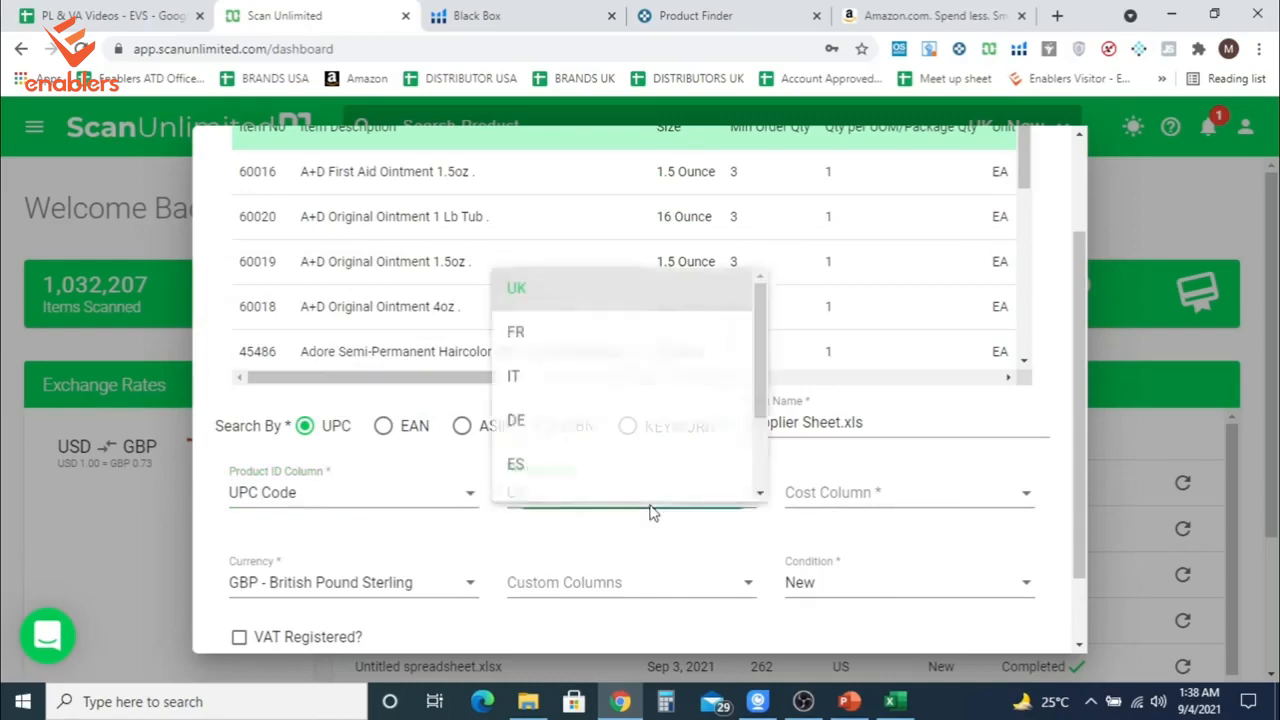
{"action": "left_click_drag", "start_coordinate": [760, 354], "coordinate": [765, 485]}
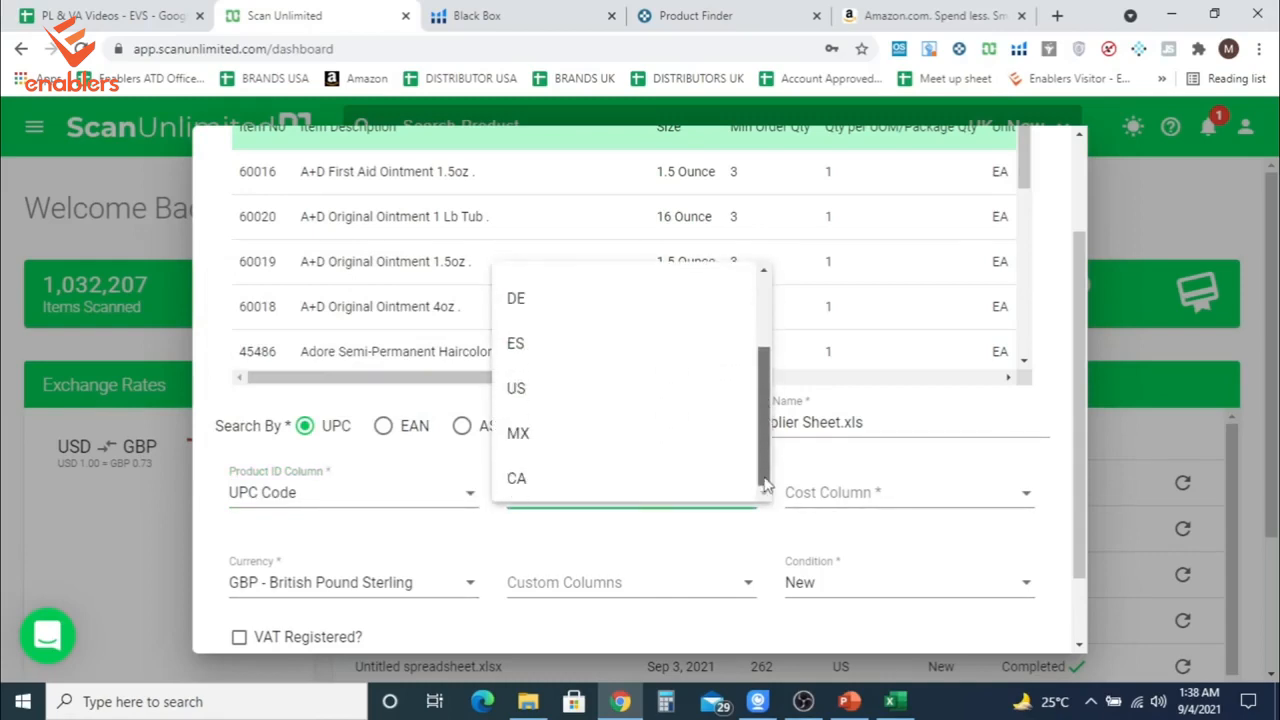
{"action": "left_click", "coordinate": [534, 391]}
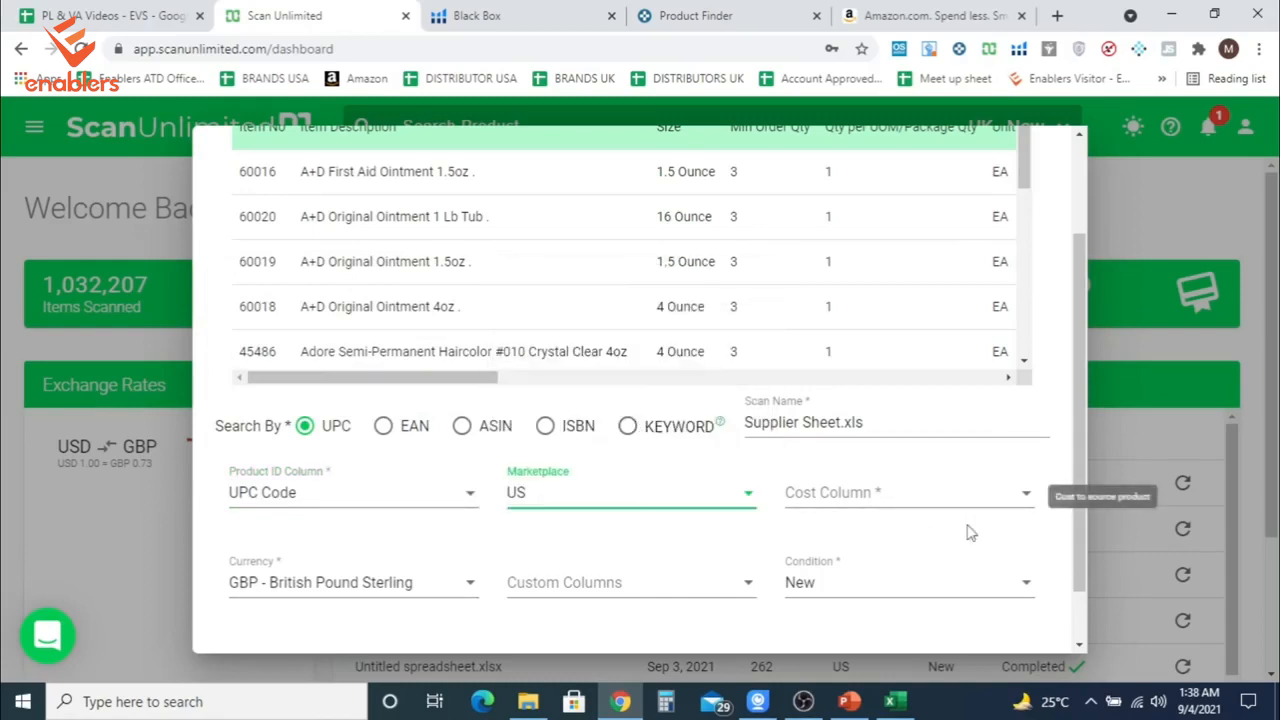
{"action": "left_click", "coordinate": [877, 503]}
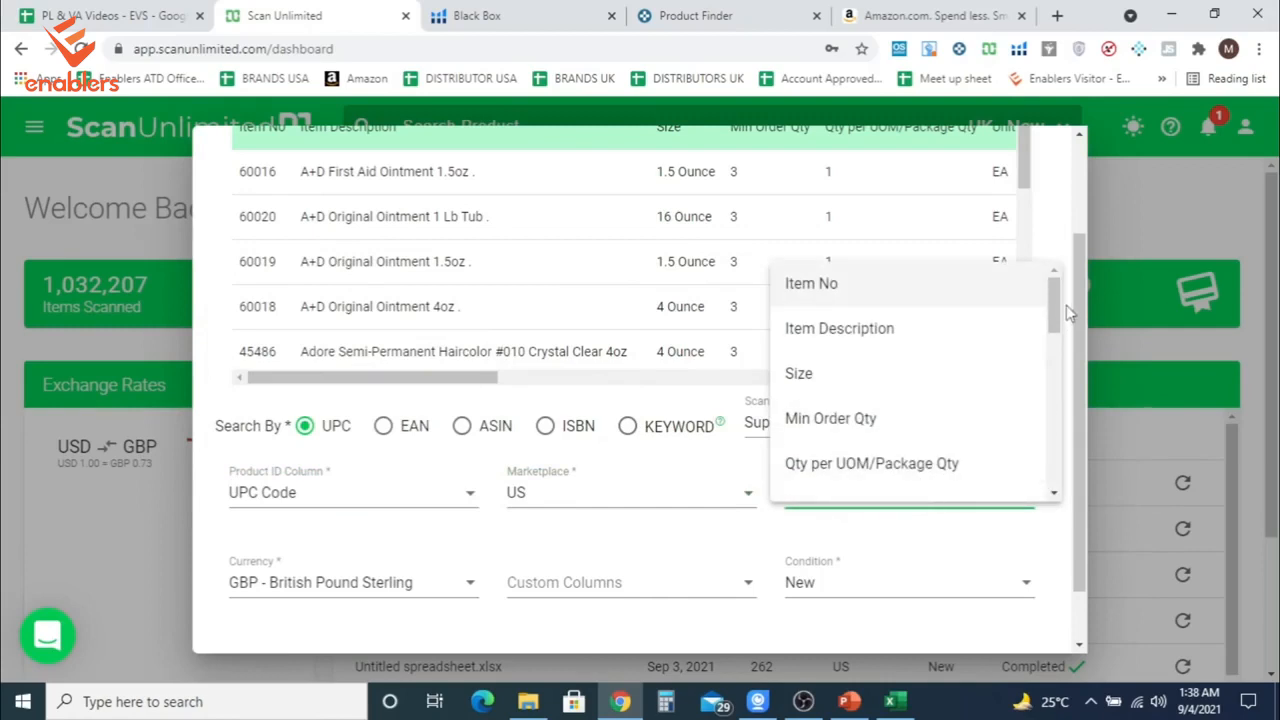
{"action": "left_click_drag", "start_coordinate": [1058, 305], "coordinate": [1058, 355]}
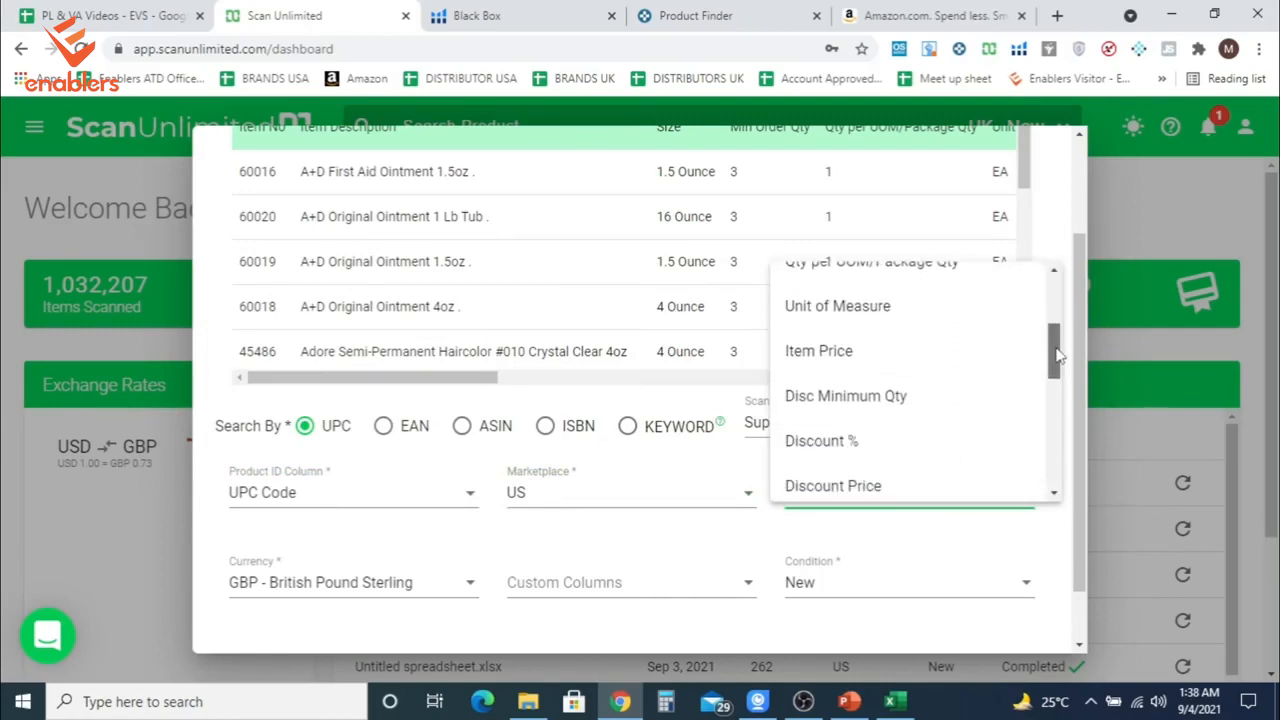
{"action": "scroll", "coordinate": [1057, 363], "scroll_direction": "down", "scroll_amount": 1}
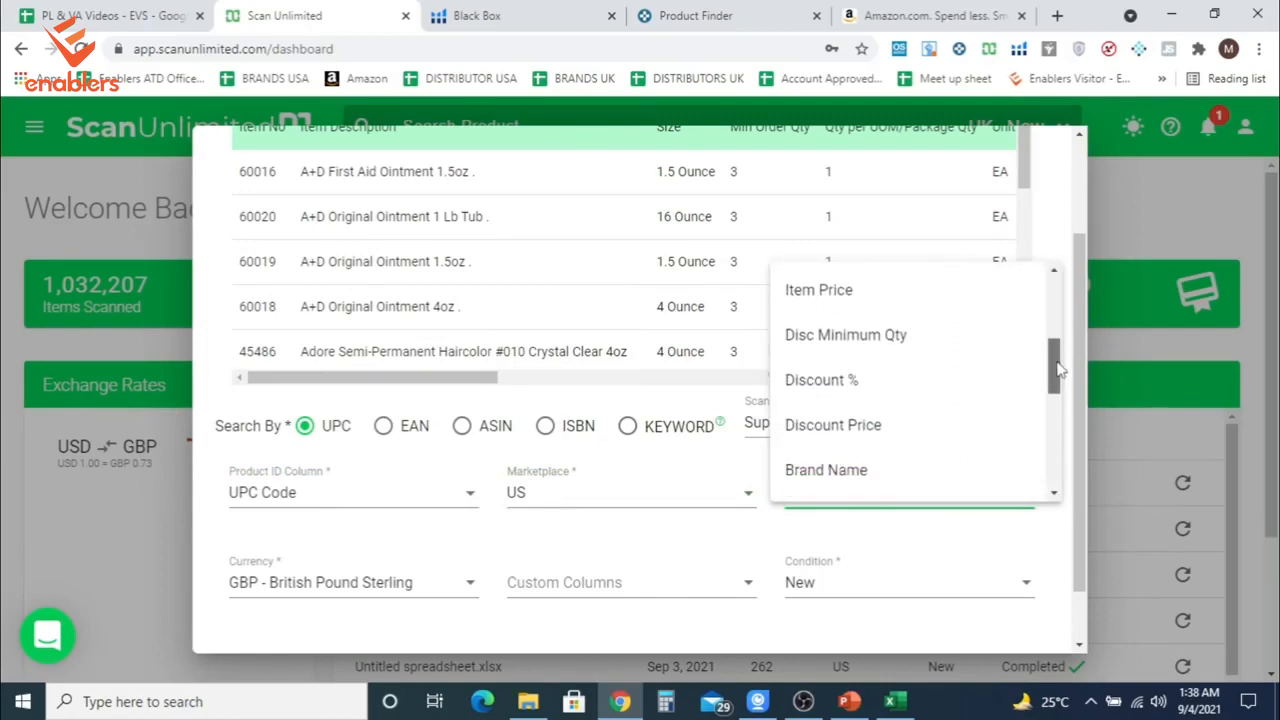
{"action": "left_click", "coordinate": [911, 410]}
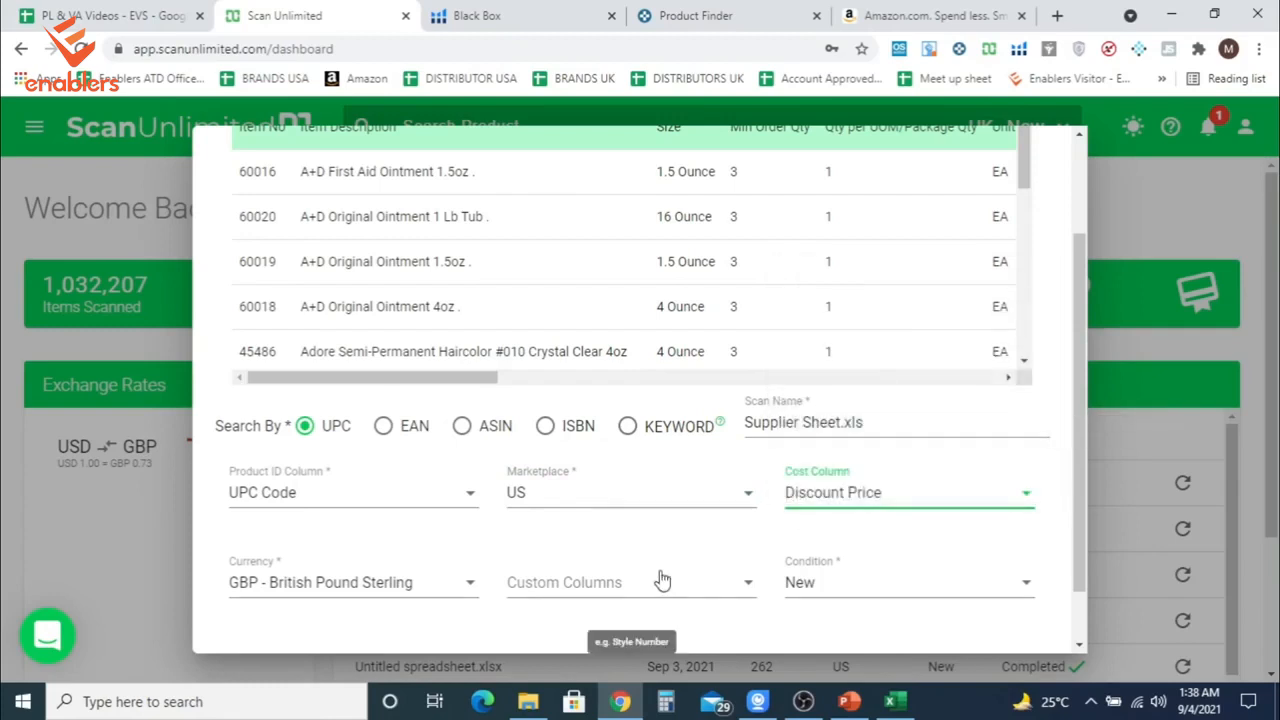
Set the scan currency to USD - United States Dollar.
{"action": "left_click", "coordinate": [414, 584]}
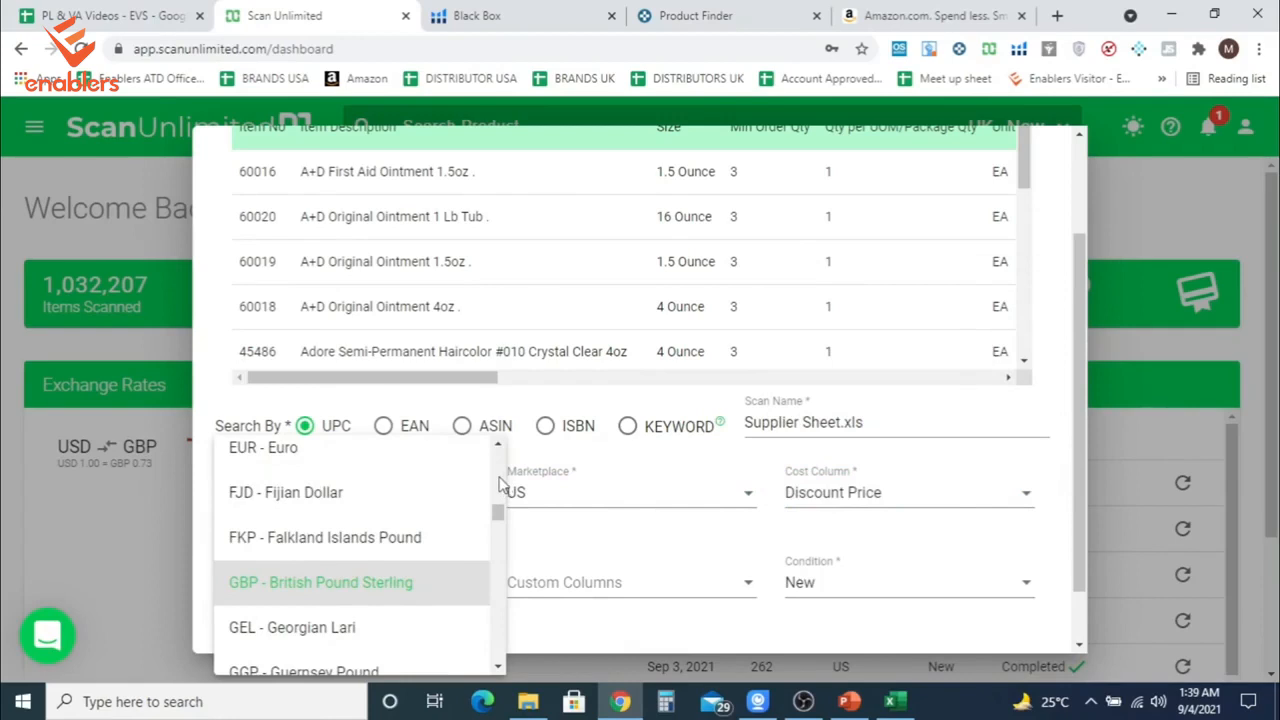
{"action": "scroll", "coordinate": [460, 600], "scroll_direction": "down", "scroll_amount": 10}
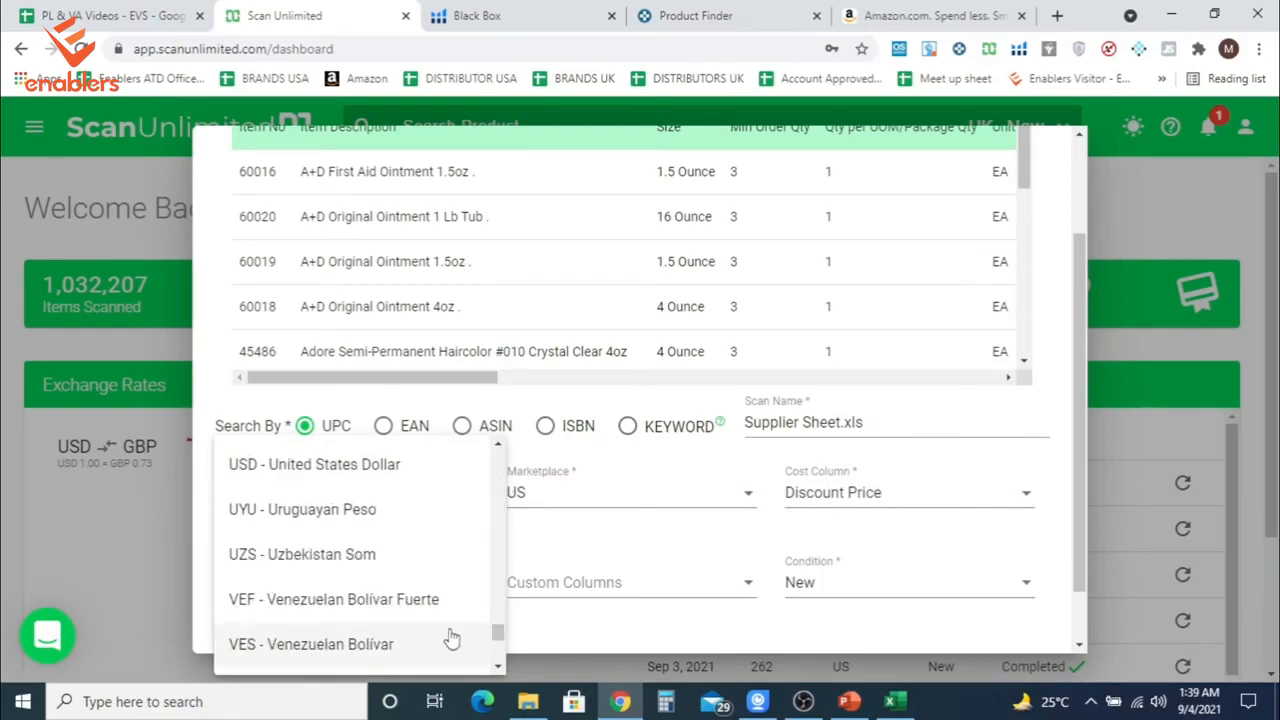
{"action": "left_click", "coordinate": [320, 463]}
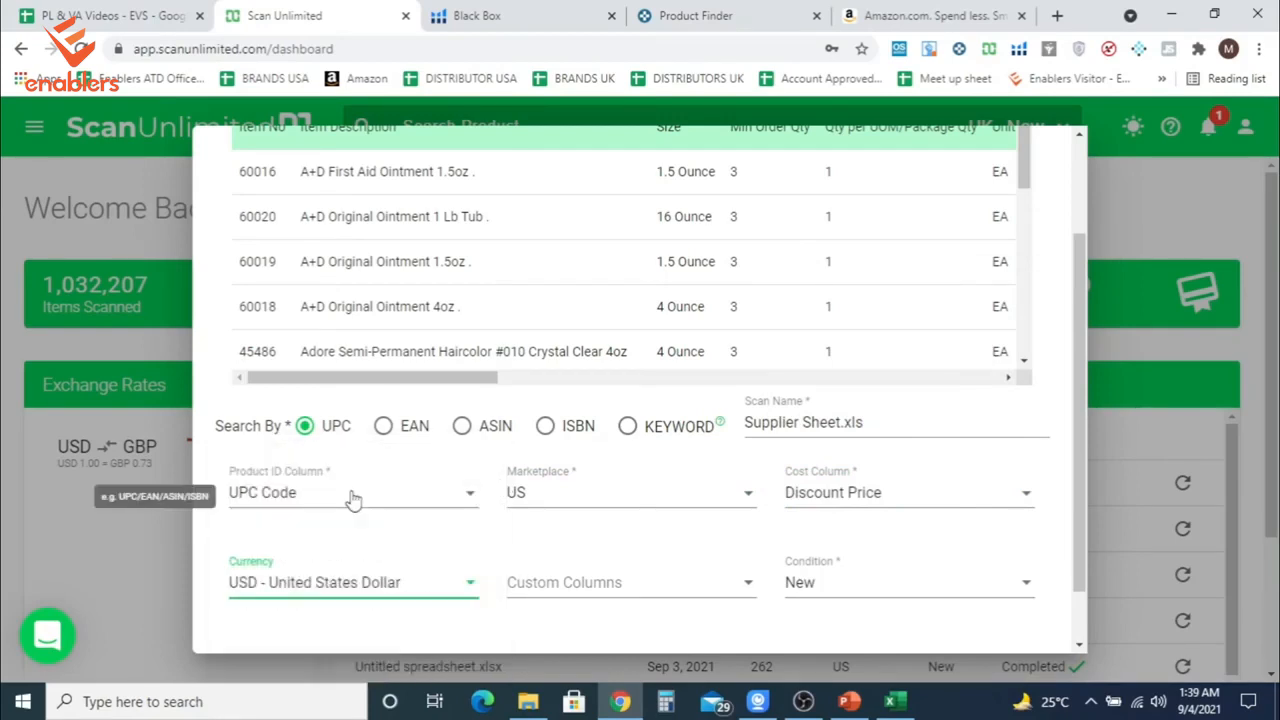
Add the *Amazon Brand Authorization Required column as a custom column for the scan.
{"action": "left_click", "coordinate": [669, 590]}
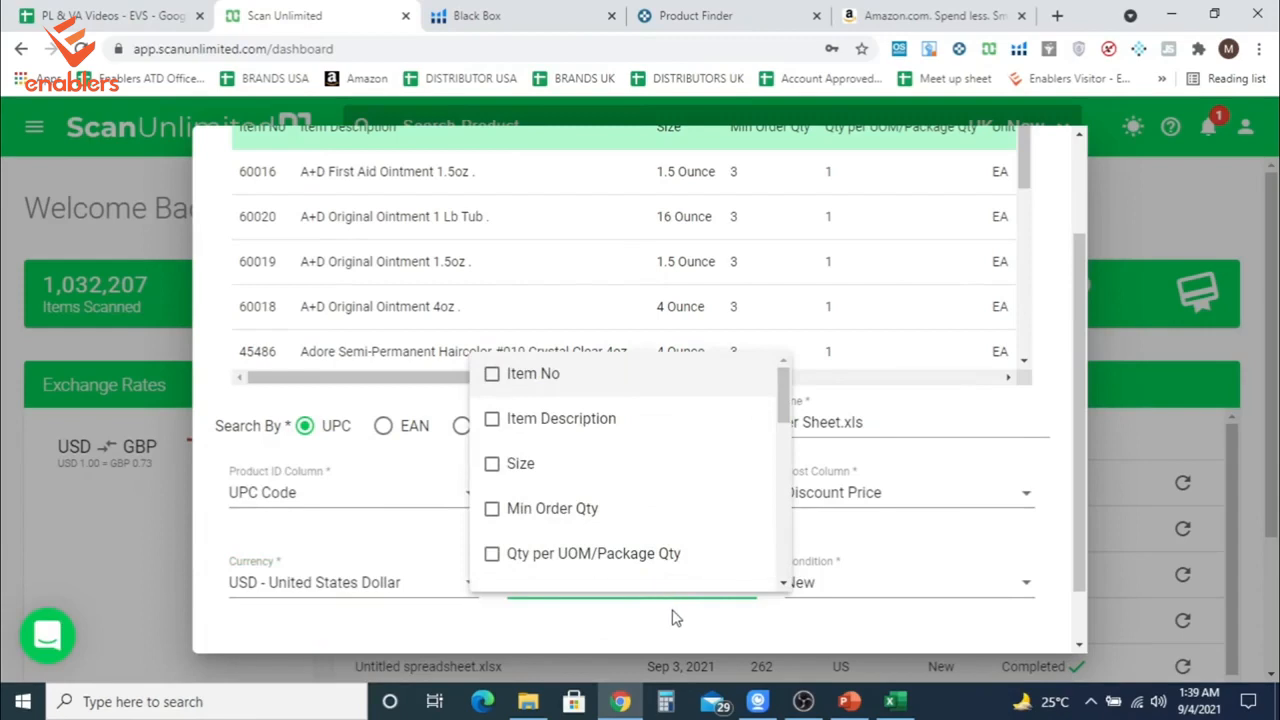
{"action": "left_click", "coordinate": [675, 618]}
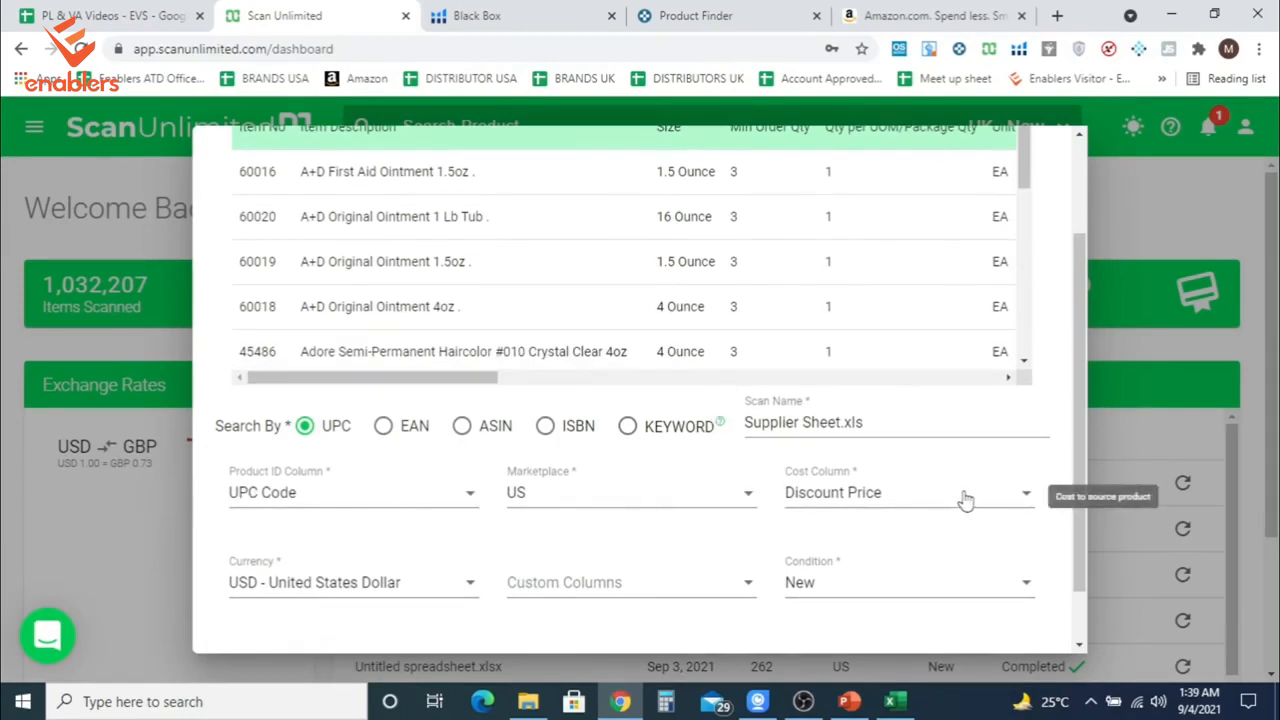
{"action": "left_click", "coordinate": [541, 580]}
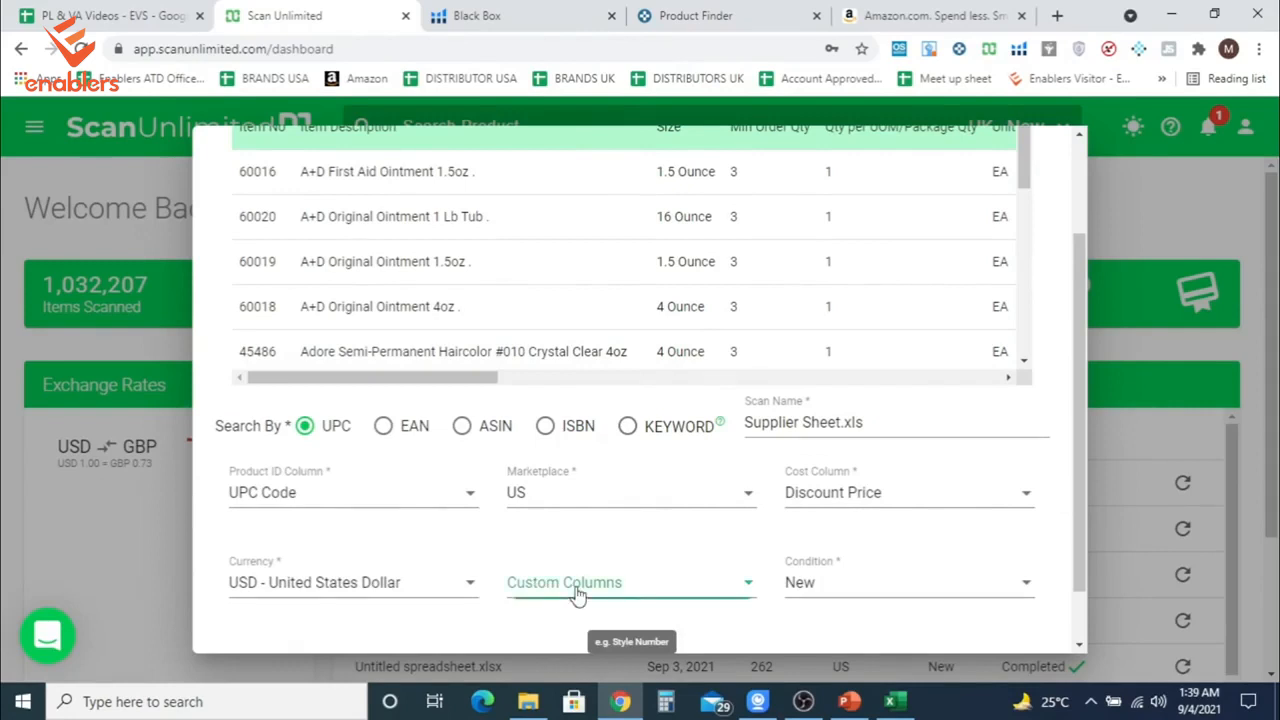
{"action": "scroll", "coordinate": [707, 459], "scroll_direction": "down", "scroll_amount": 5}
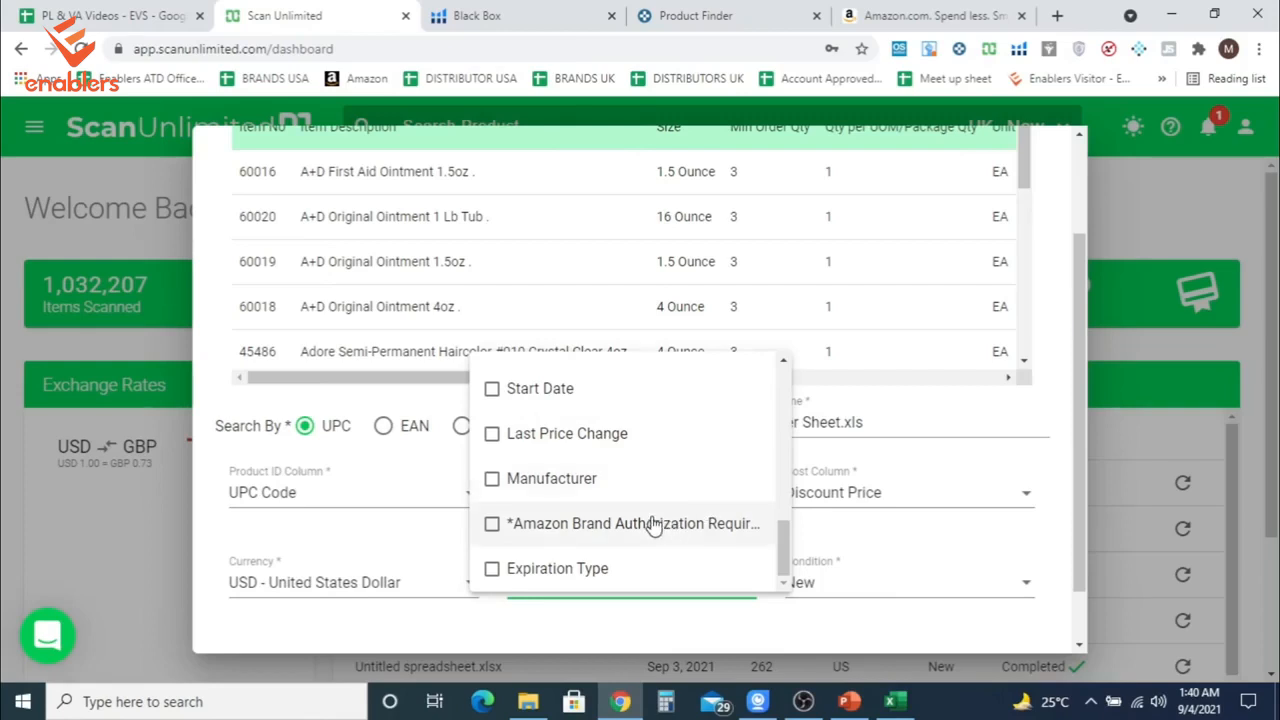
{"action": "left_click", "coordinate": [720, 530]}
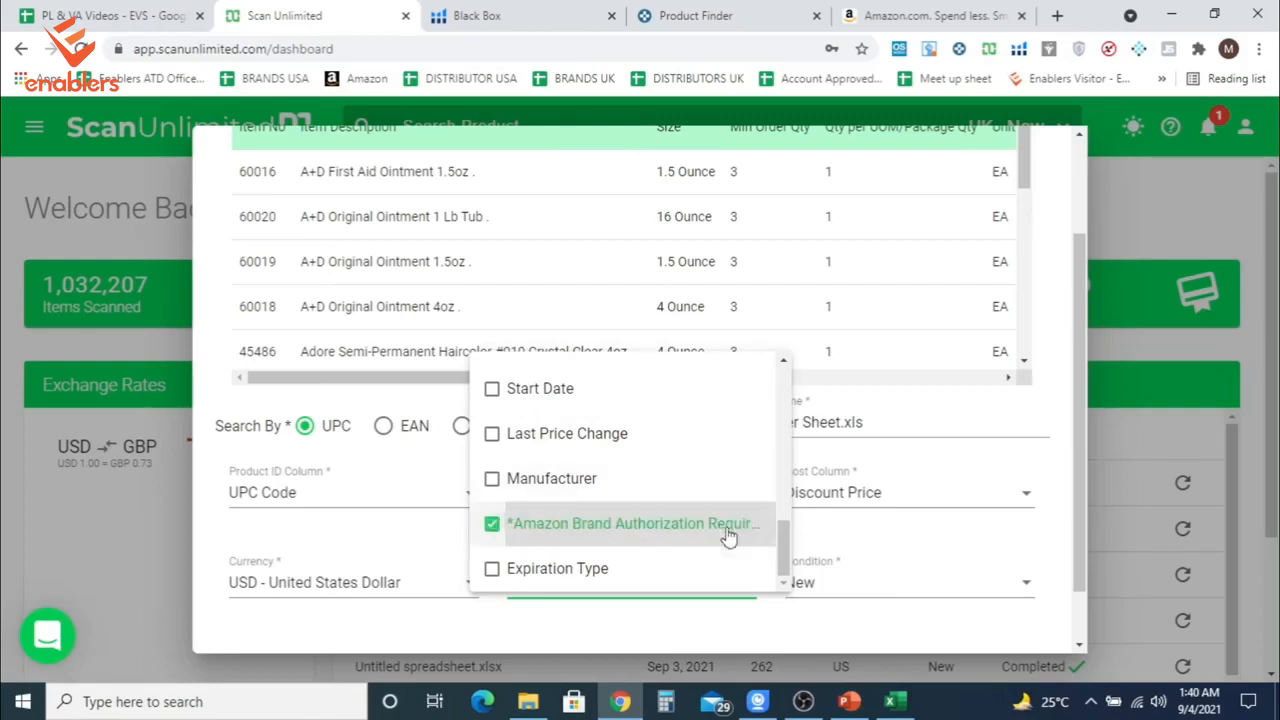
{"action": "left_click", "coordinate": [708, 628]}
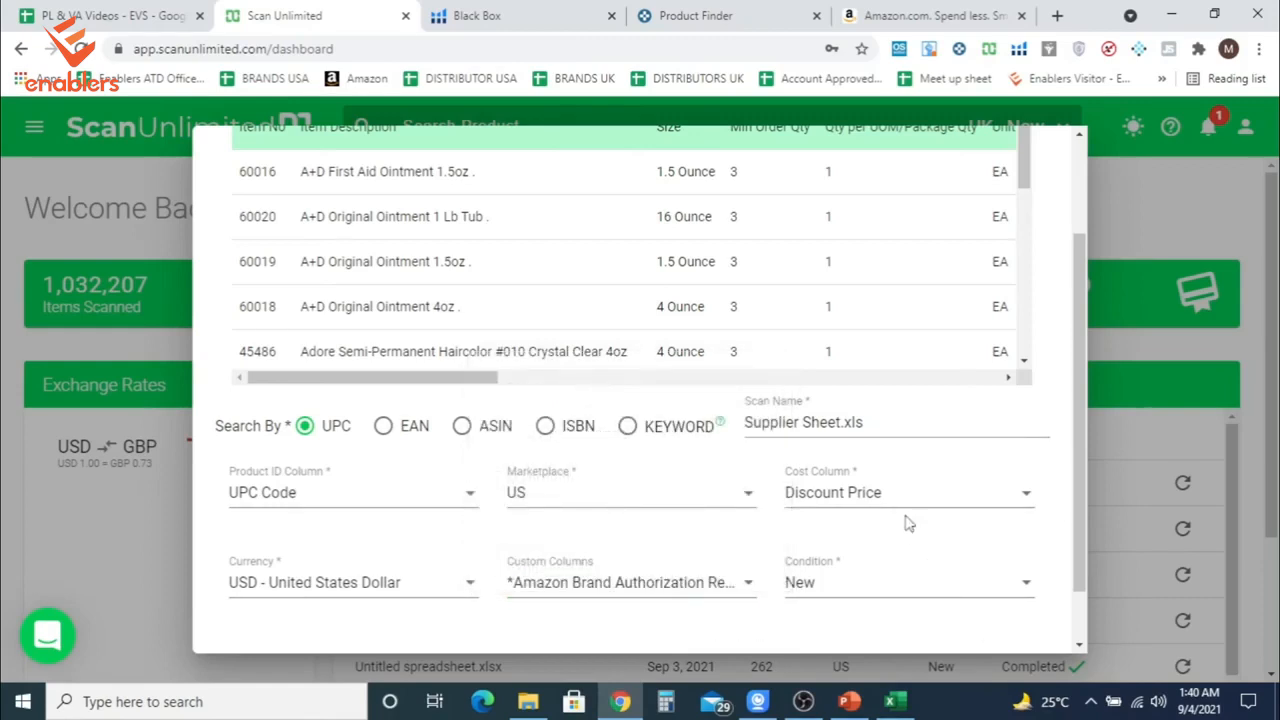
Start the configured scan and open the completed Supplier Sheet.xls results from the recent scans.
{"action": "scroll", "coordinate": [908, 523], "scroll_direction": "down", "scroll_amount": 2}
{"action": "left_click", "coordinate": [901, 614]}
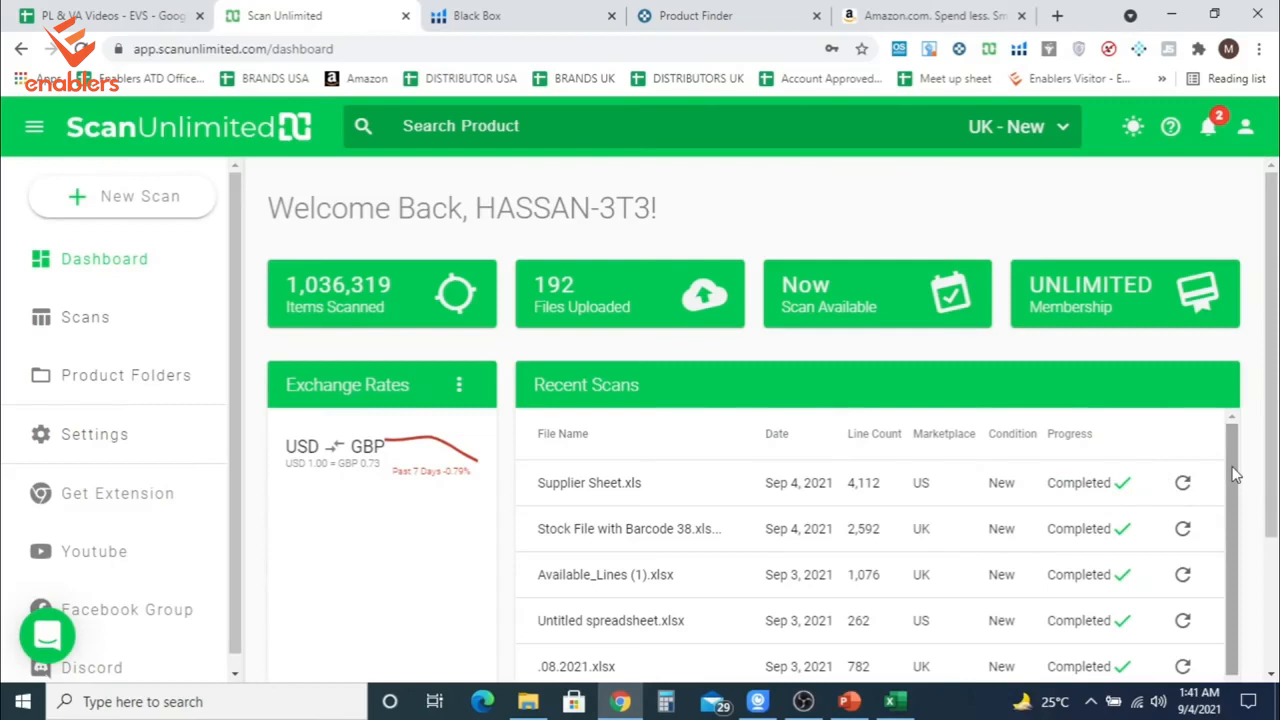
{"action": "left_click", "coordinate": [950, 495]}
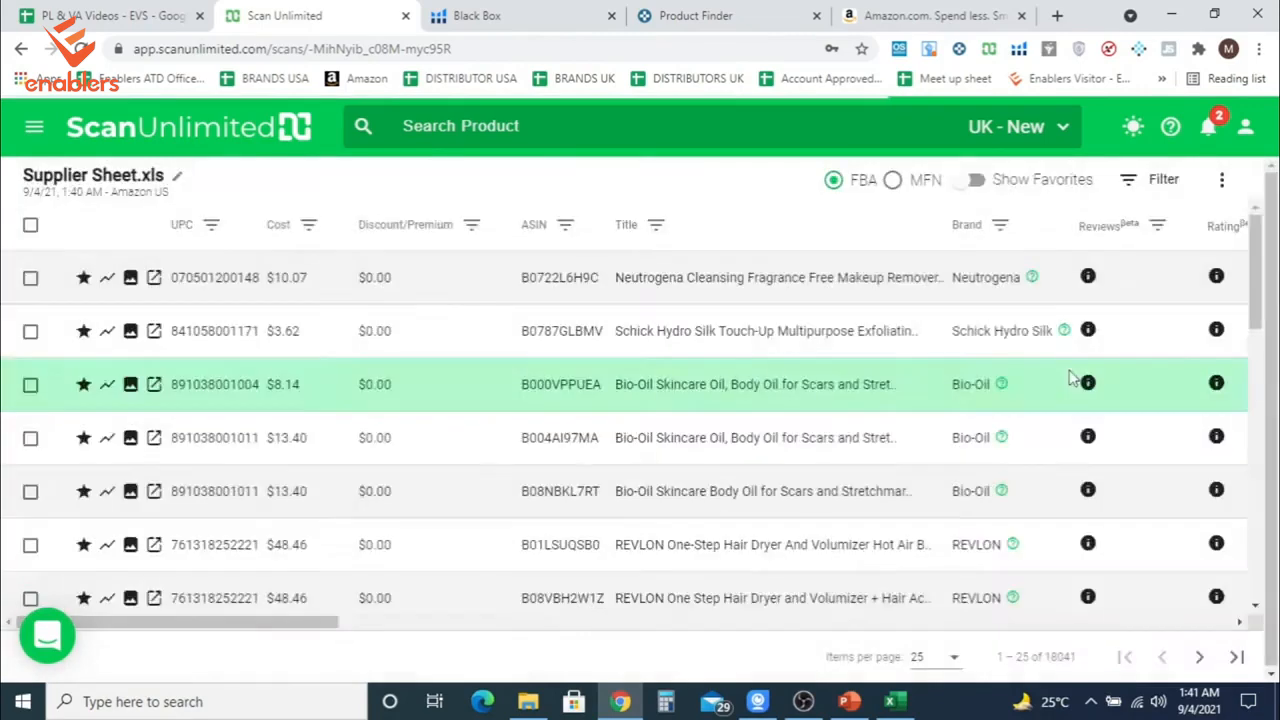
Download all of the Supplier Sheet.xls scan results and open the CSV file in Excel.
{"action": "left_click", "coordinate": [1224, 186]}
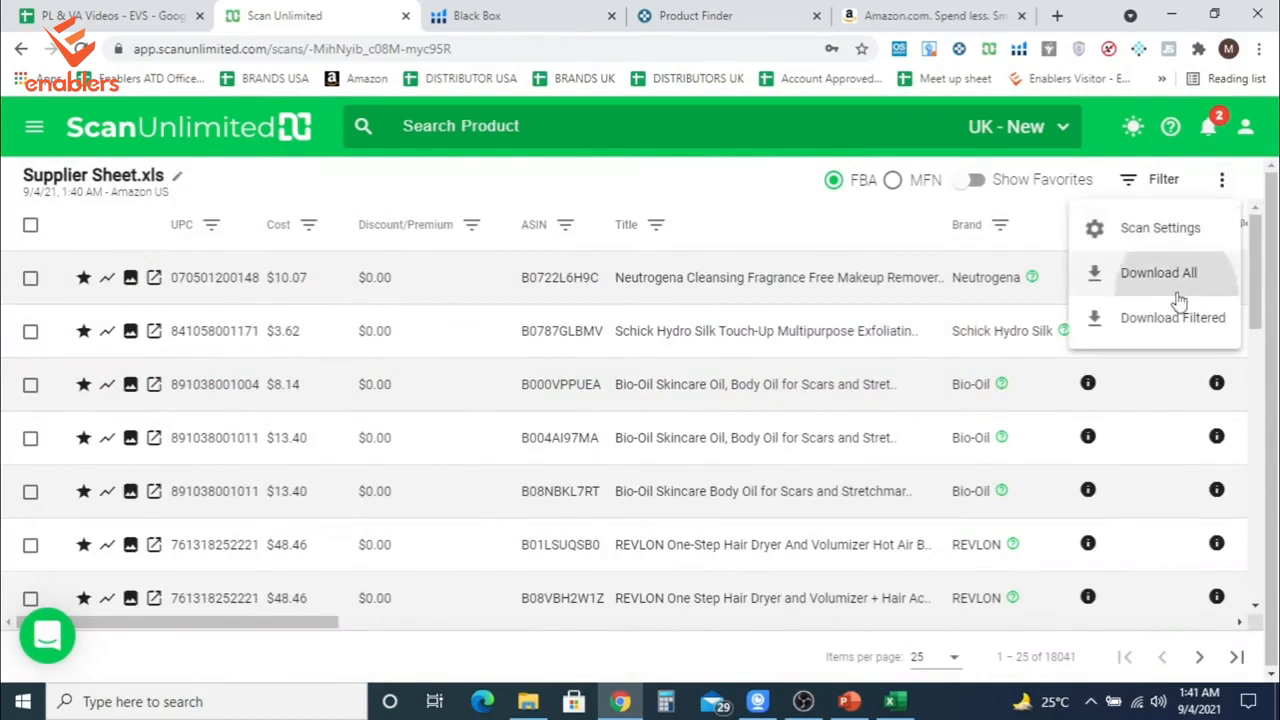
{"action": "left_click", "coordinate": [1178, 295]}
{"action": "left_click", "coordinate": [812, 464]}
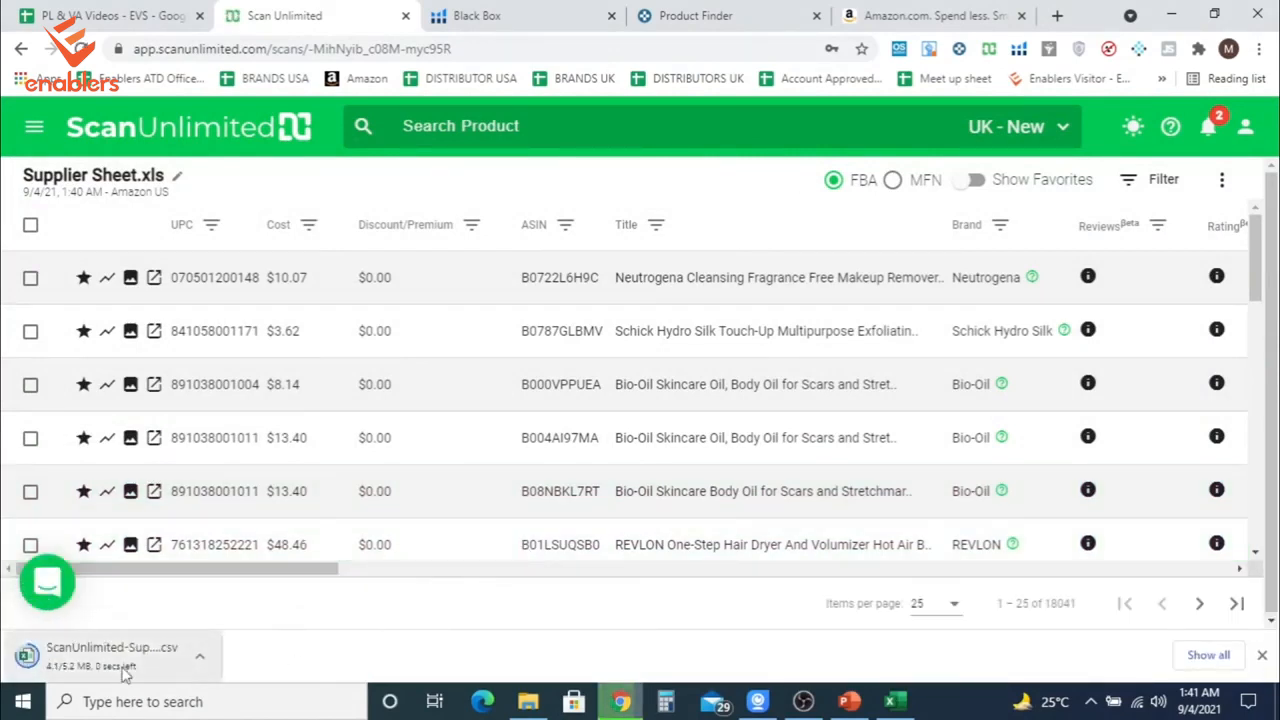
{"action": "left_click", "coordinate": [138, 667]}
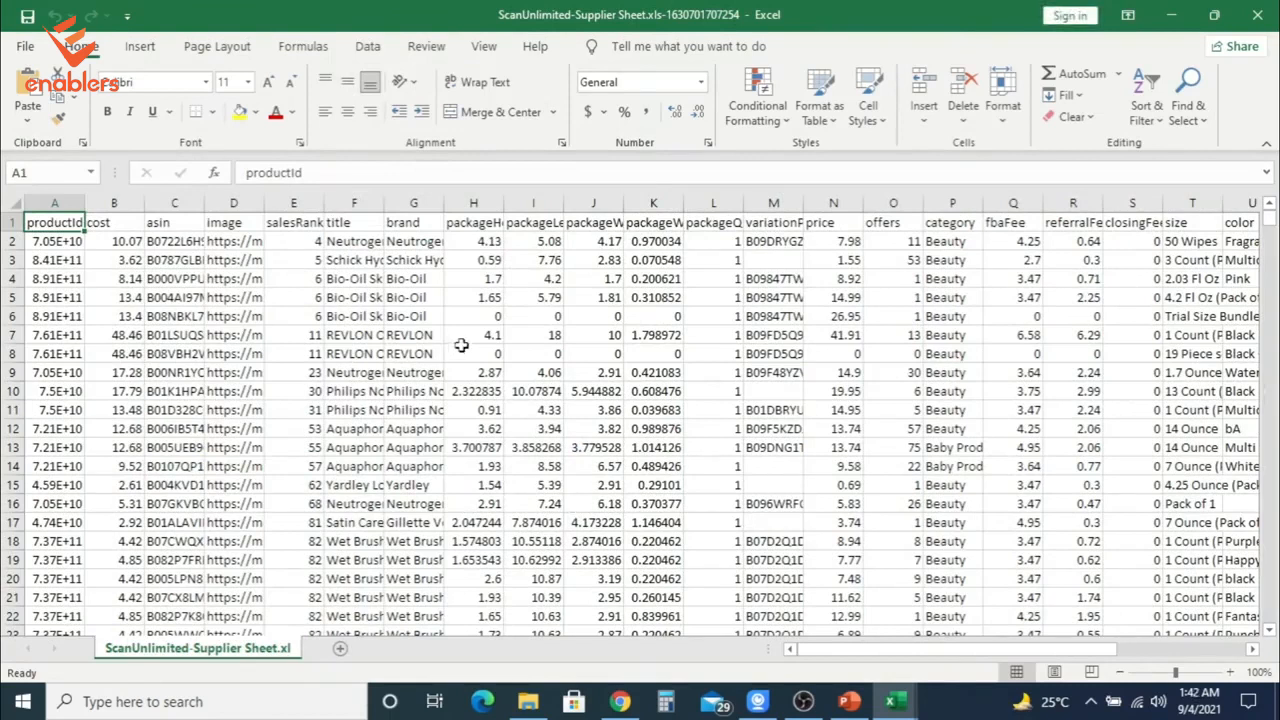
Freeze the top row of the worksheet and check that the headers stay in place down the data.
{"action": "left_click", "coordinate": [15, 202]}
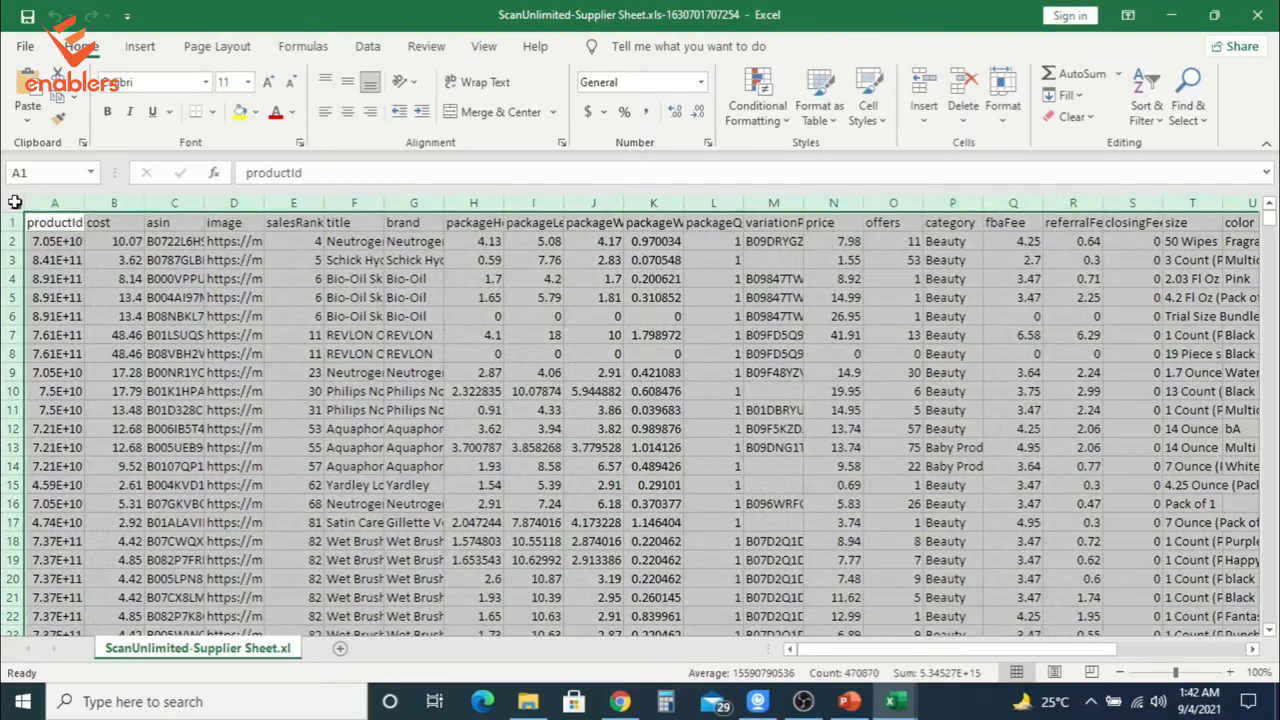
{"action": "left_click", "coordinate": [484, 46]}
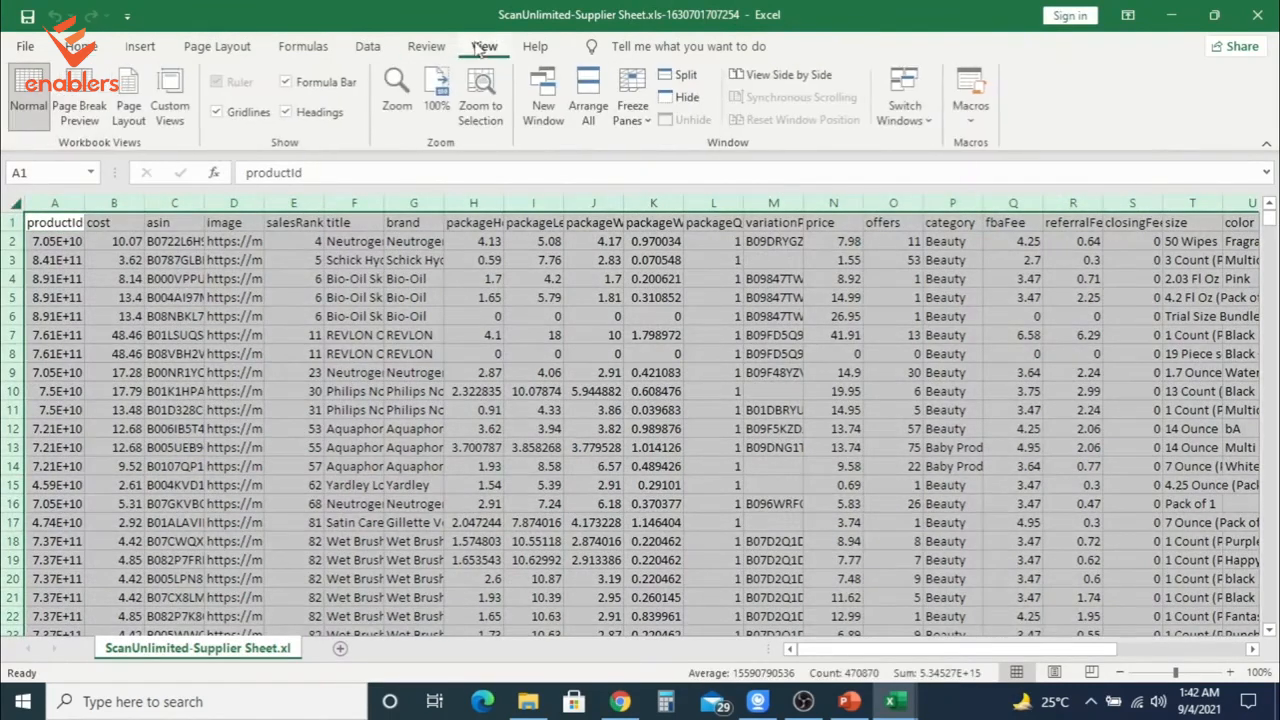
{"action": "left_click", "coordinate": [633, 115]}
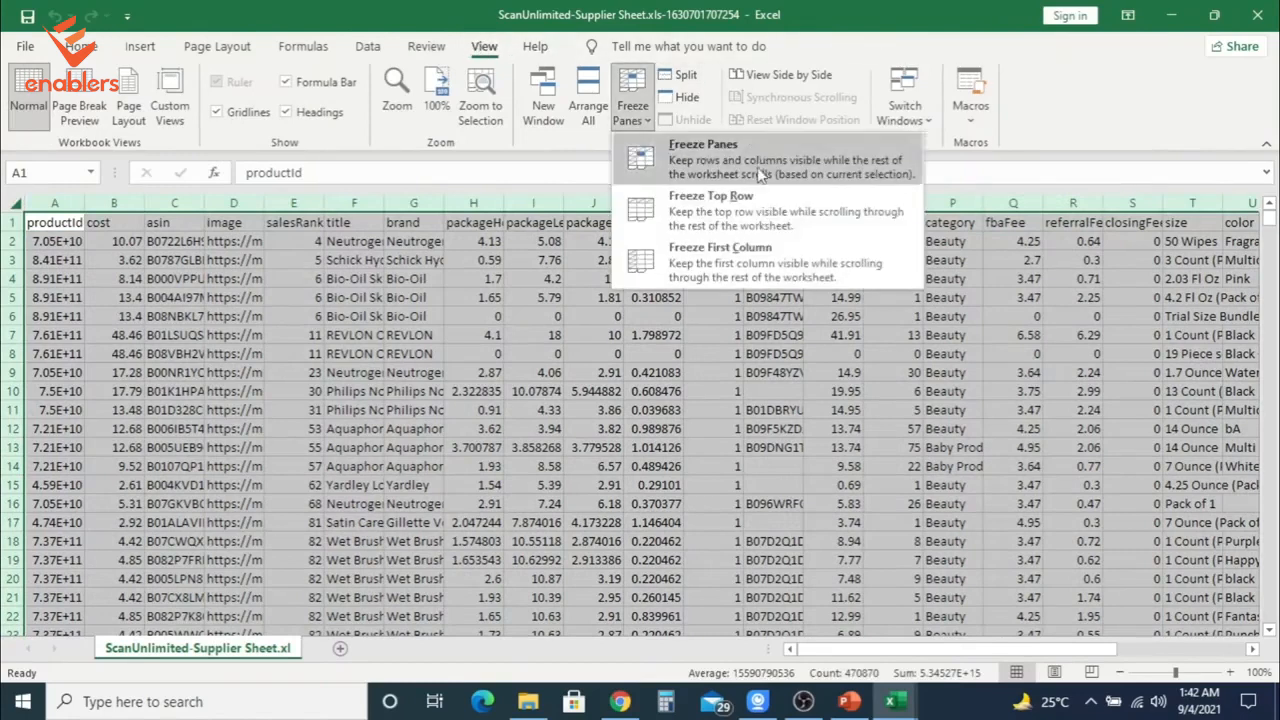
{"action": "left_click", "coordinate": [744, 206]}
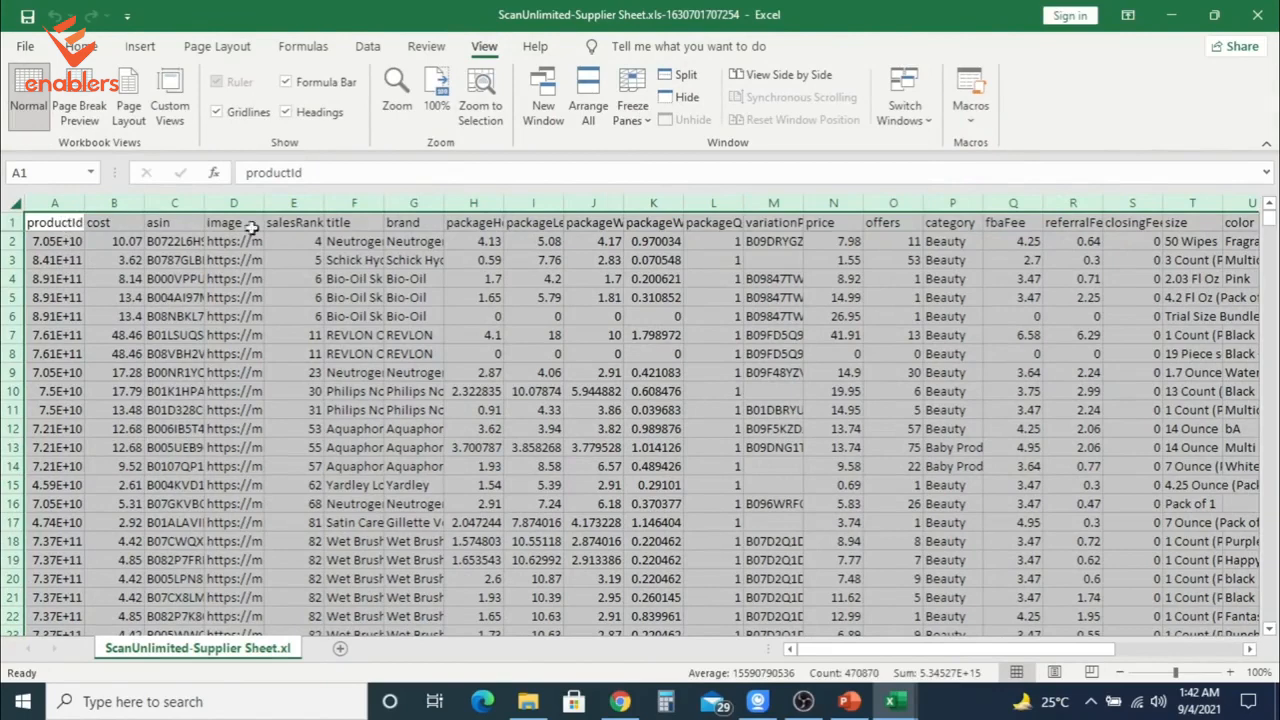
{"action": "left_click", "coordinate": [553, 340]}
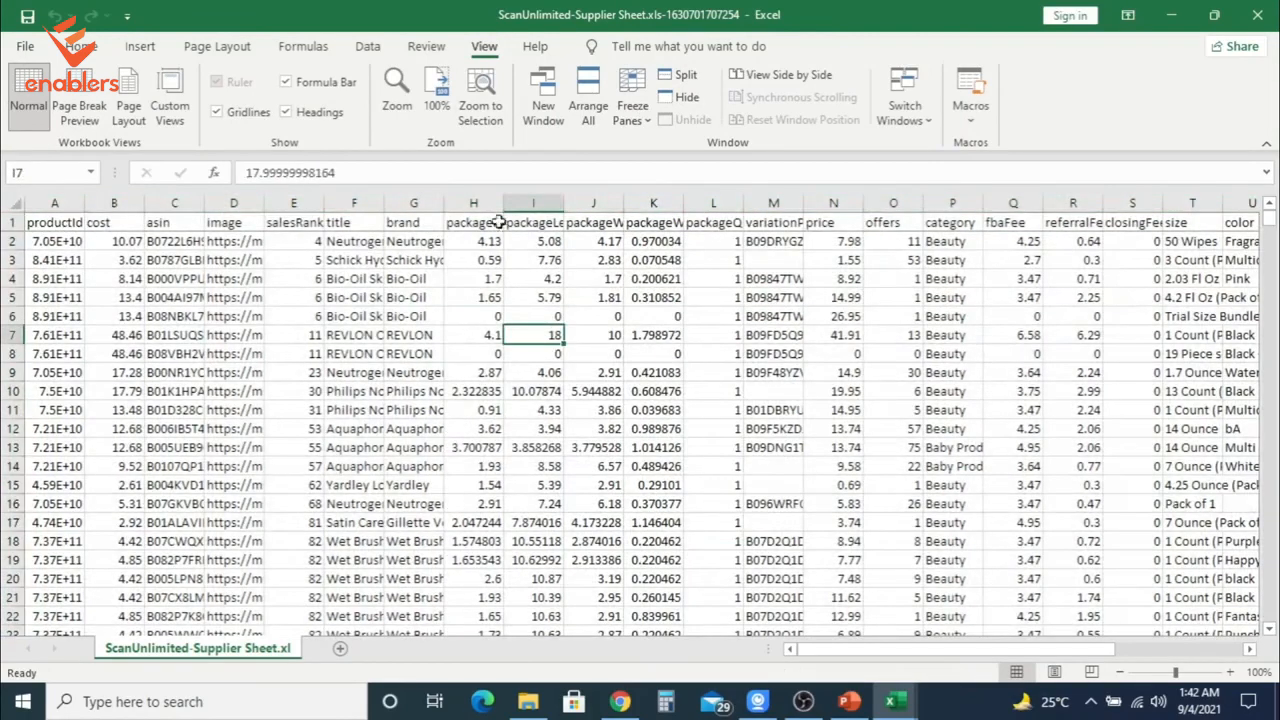
{"action": "scroll", "coordinate": [643, 300], "scroll_direction": "down", "scroll_amount": 7}
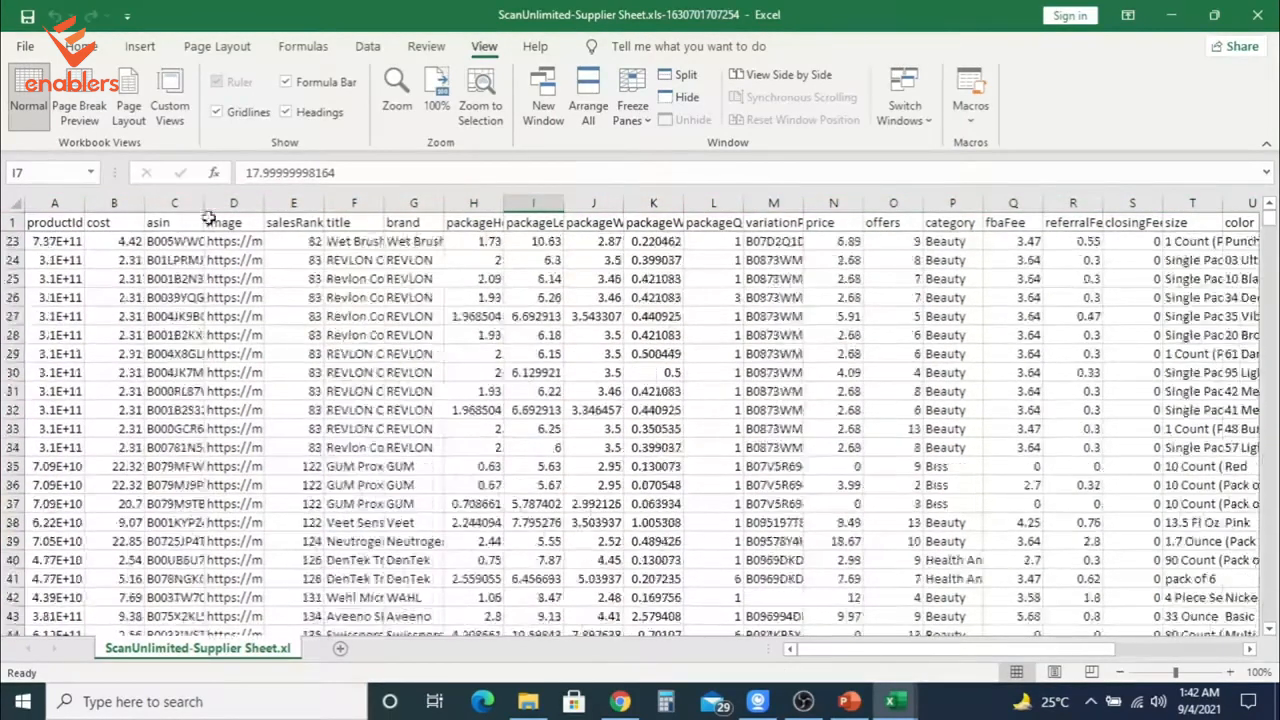
{"action": "scroll", "coordinate": [920, 468], "scroll_direction": "down", "scroll_amount": 5}
{"action": "scroll", "coordinate": [920, 468], "scroll_direction": "up", "scroll_amount": 12}
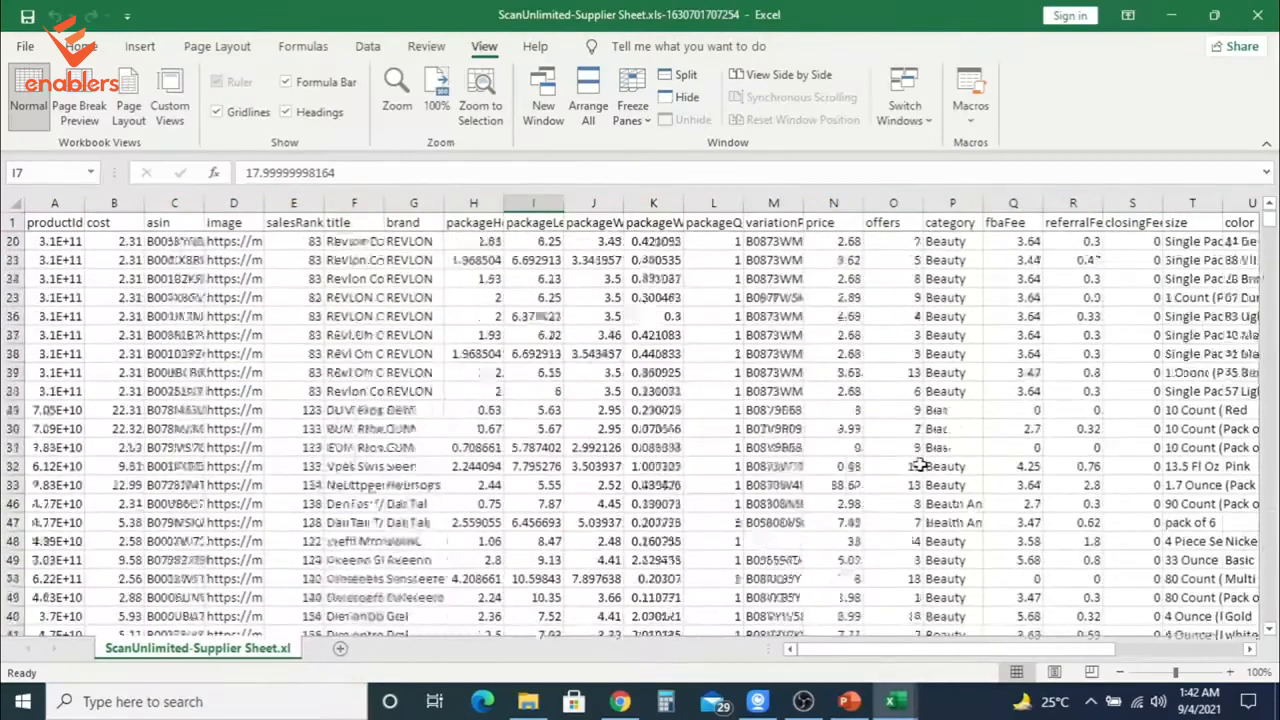
{"action": "scroll", "coordinate": [1063, 455], "scroll_direction": "down", "scroll_amount": 1}
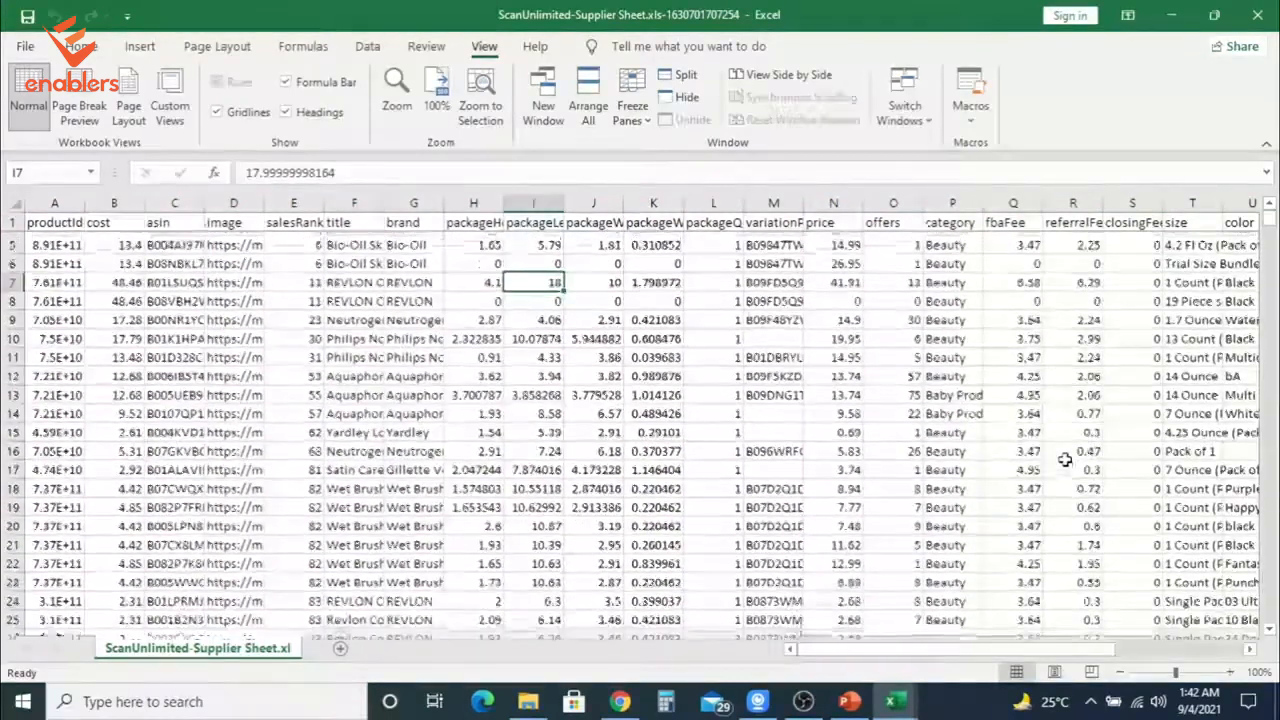
{"action": "scroll", "coordinate": [1063, 455], "scroll_direction": "up", "scroll_amount": 1}
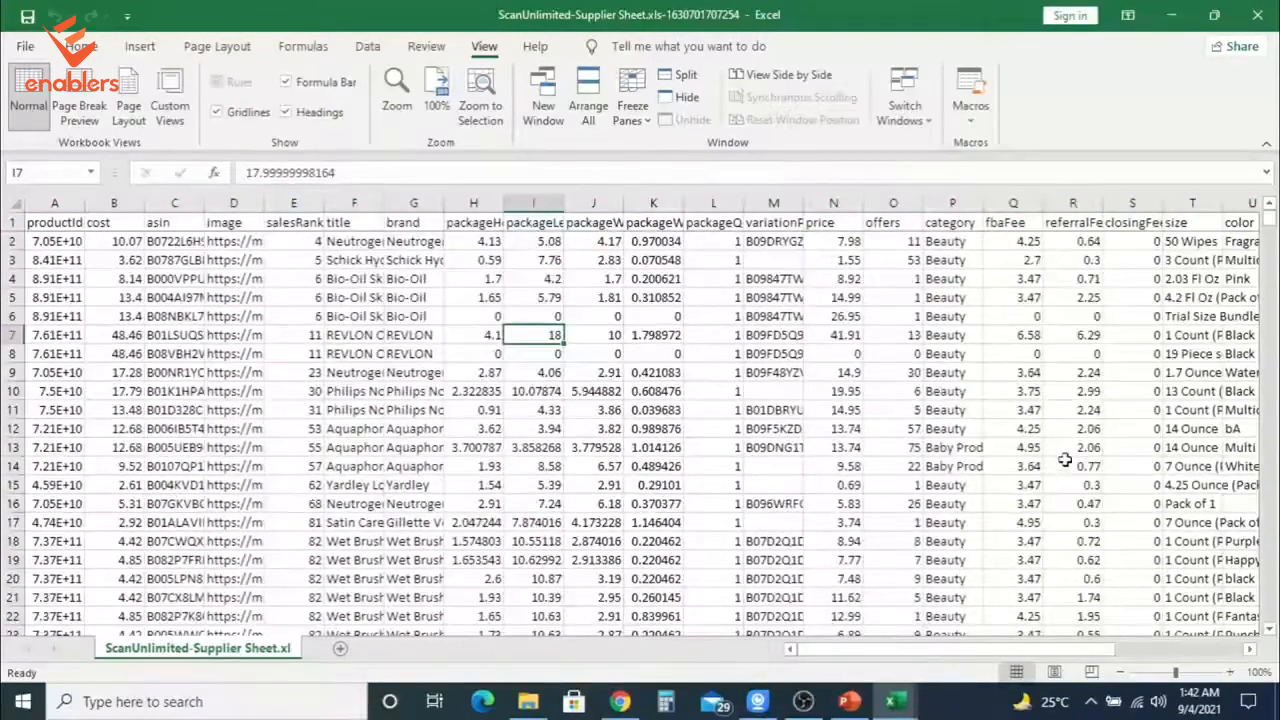
Turn on filtering for the header row of the scan results.
{"action": "left_click", "coordinate": [86, 52]}
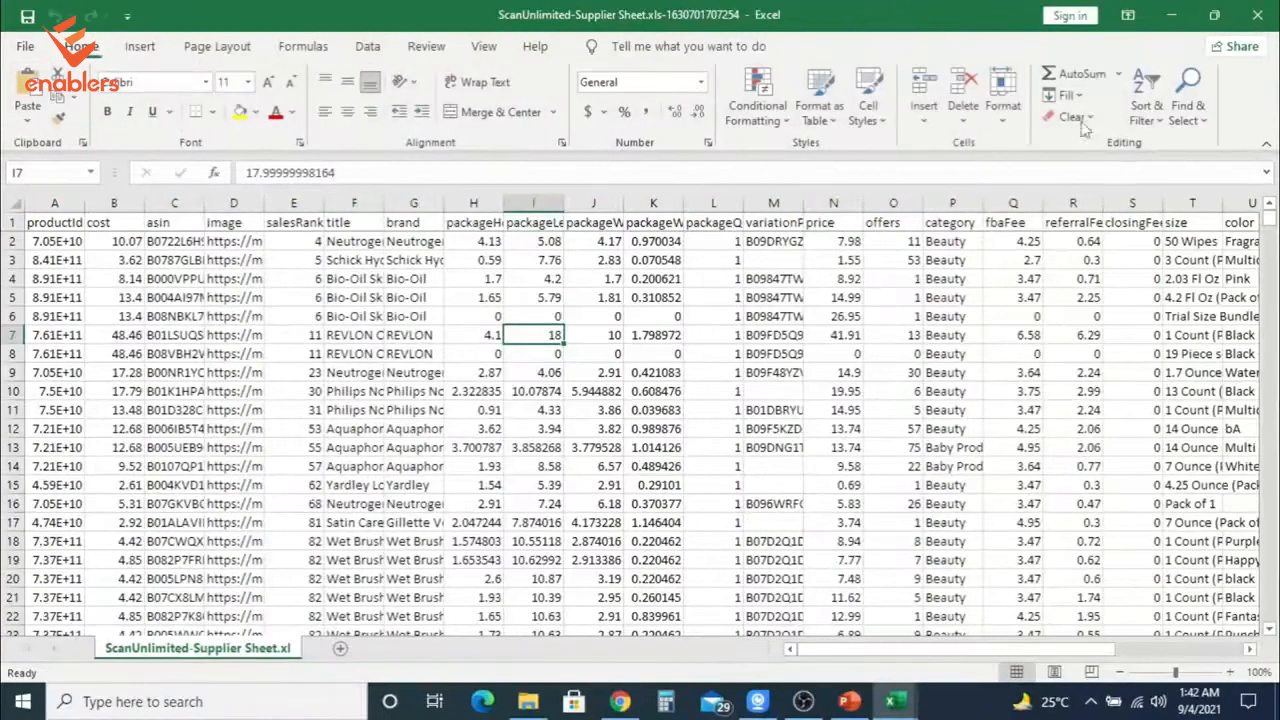
{"action": "left_click", "coordinate": [1150, 114]}
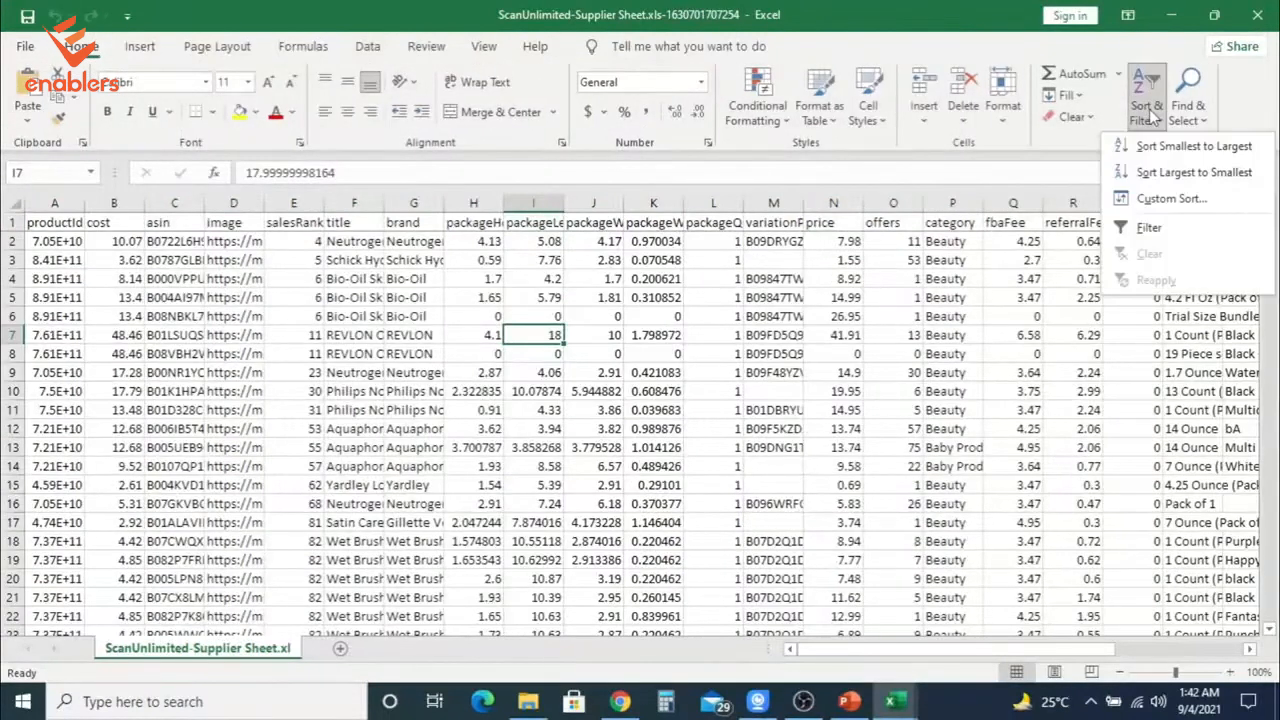
{"action": "left_click", "coordinate": [1152, 229]}
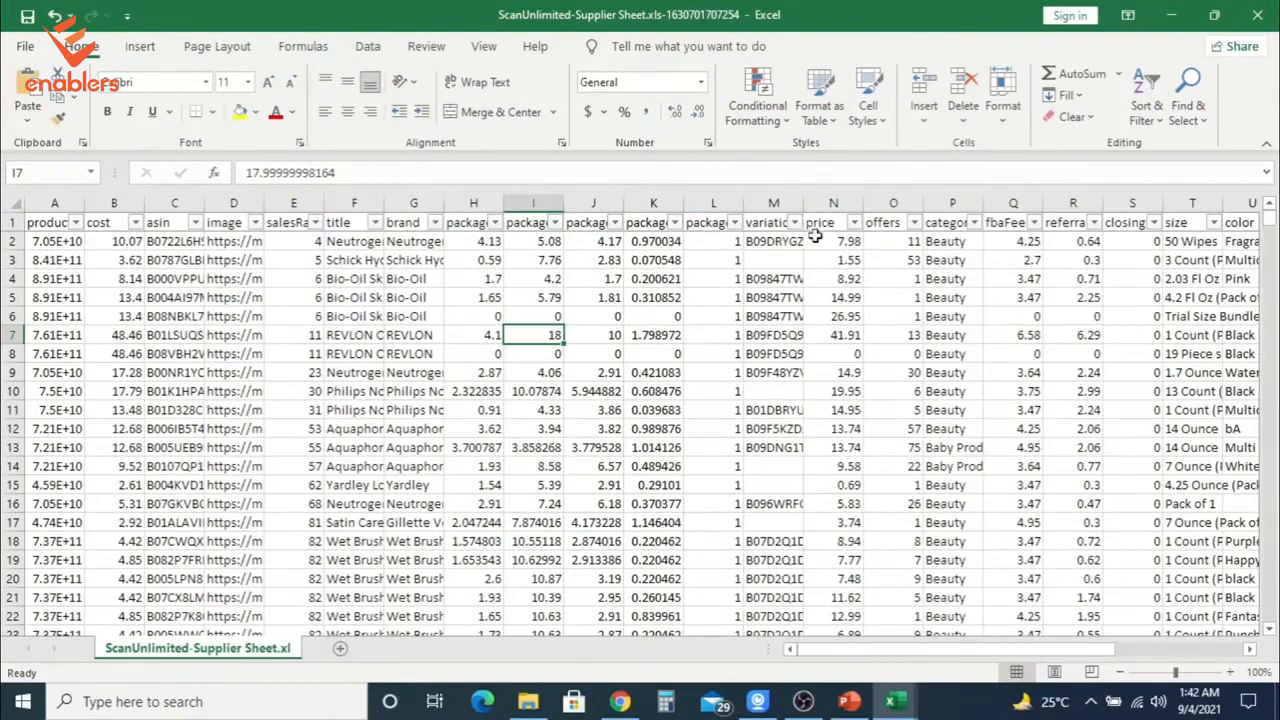
Filter the price column to values between 15 and 60.
{"action": "left_click", "coordinate": [853, 222]}
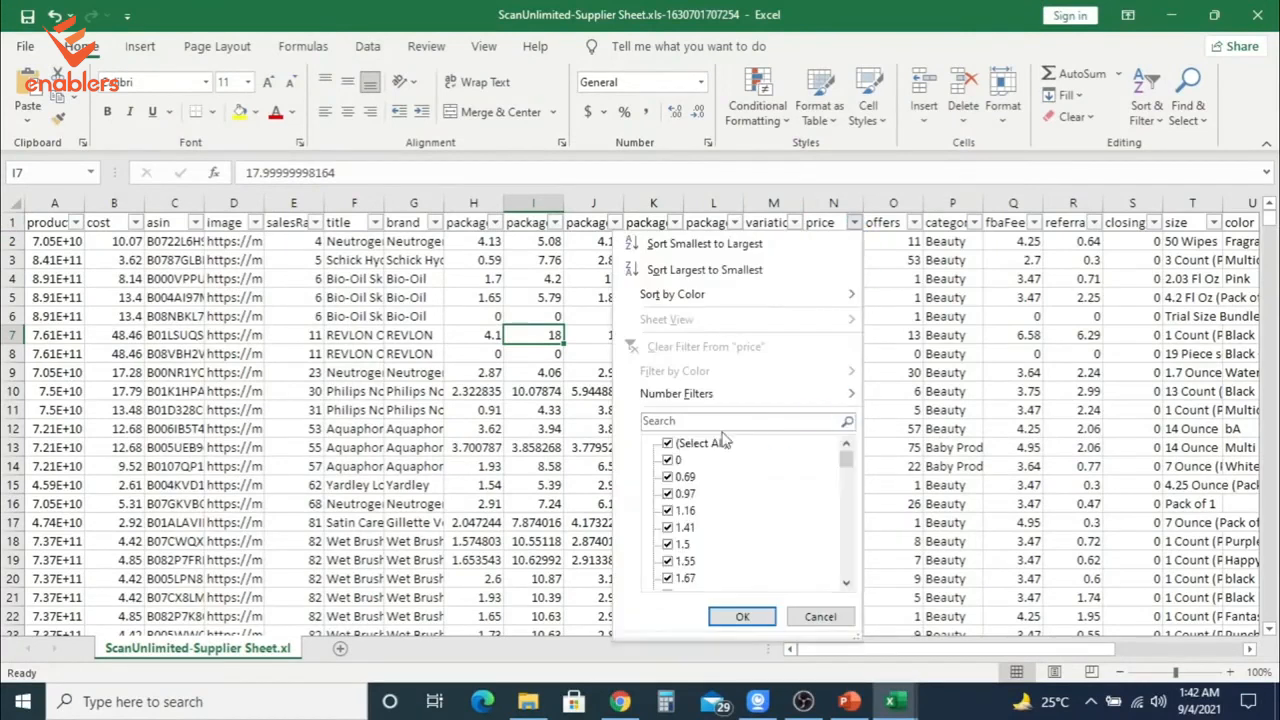
{"action": "mouse_move", "coordinate": [750, 395]}
{"action": "left_click", "coordinate": [921, 553]}
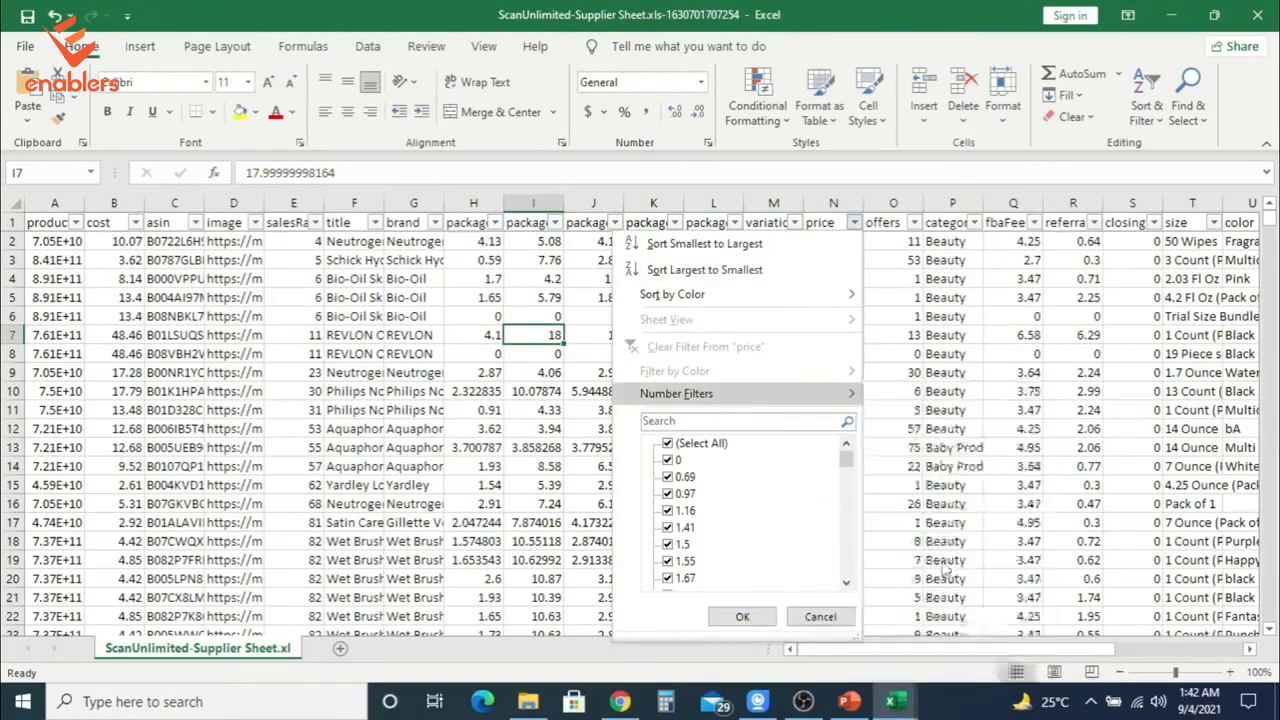
{"action": "type", "text": "15"}
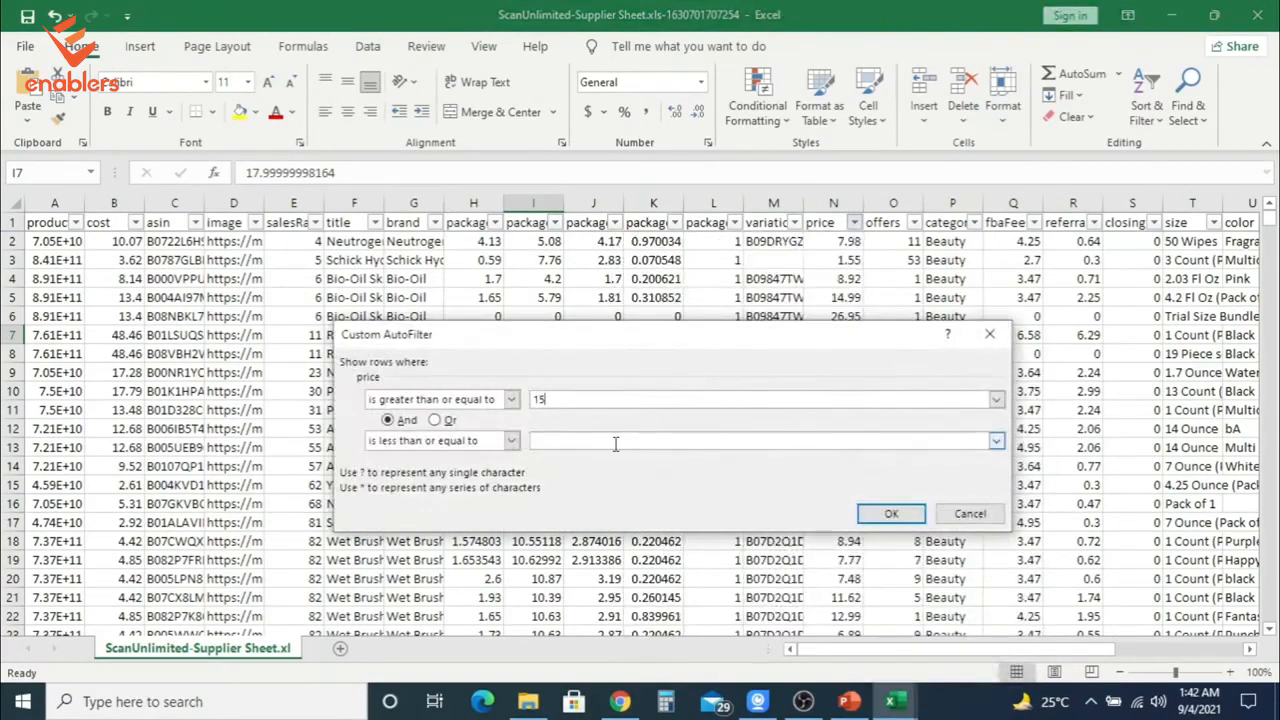
{"action": "left_click", "coordinate": [636, 441]}
{"action": "type", "text": "60"}
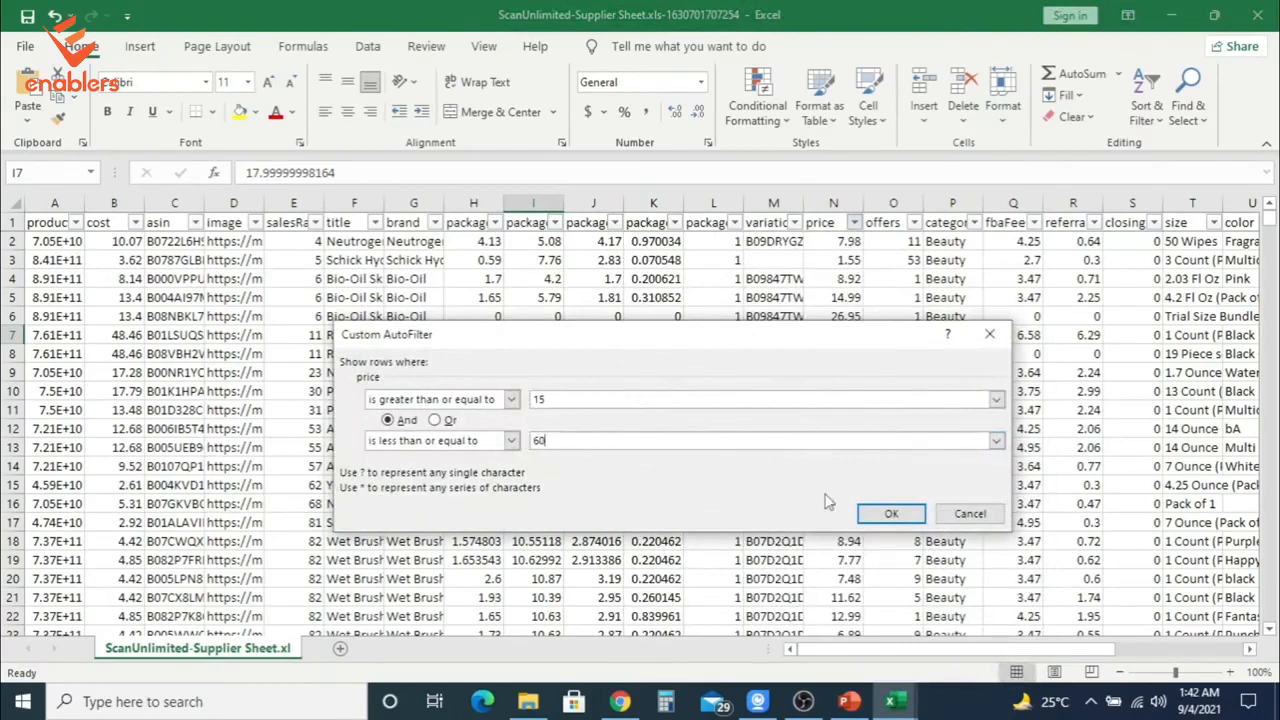
{"action": "left_click", "coordinate": [891, 513]}
Filter the offers column to values between 3 and 20.
{"action": "left_click", "coordinate": [914, 222]}
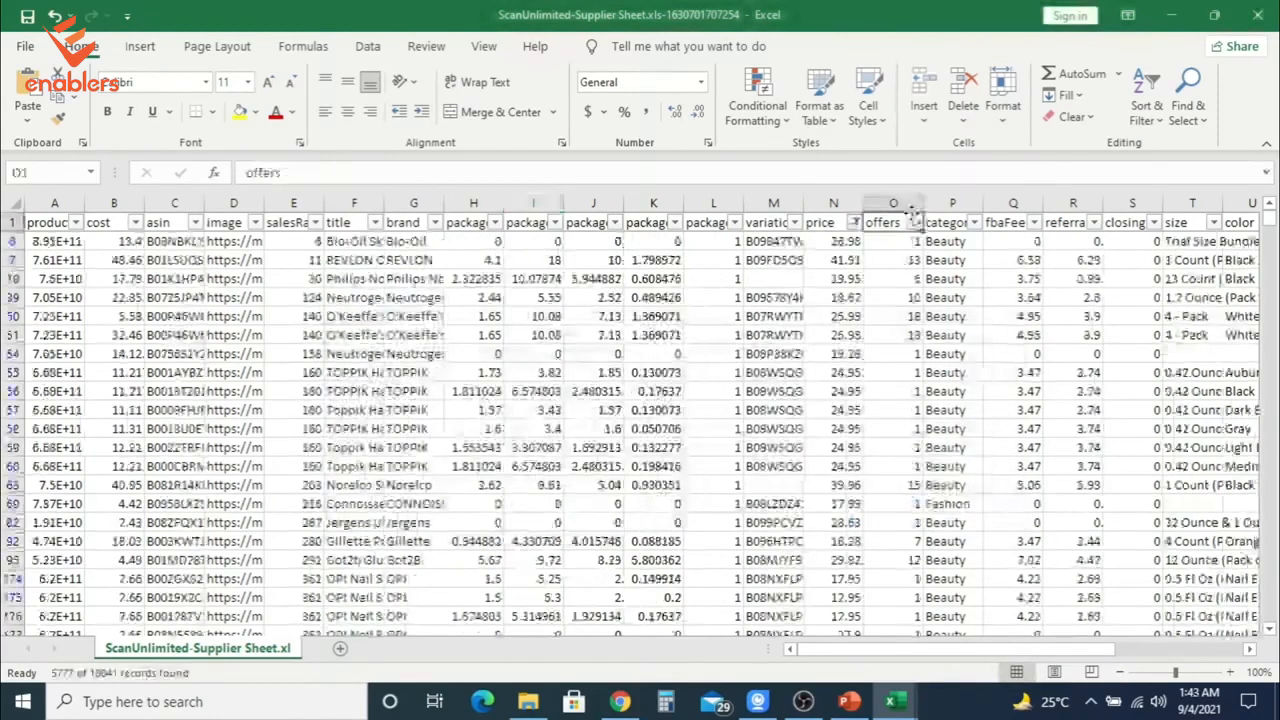
{"action": "mouse_move", "coordinate": [760, 393]}
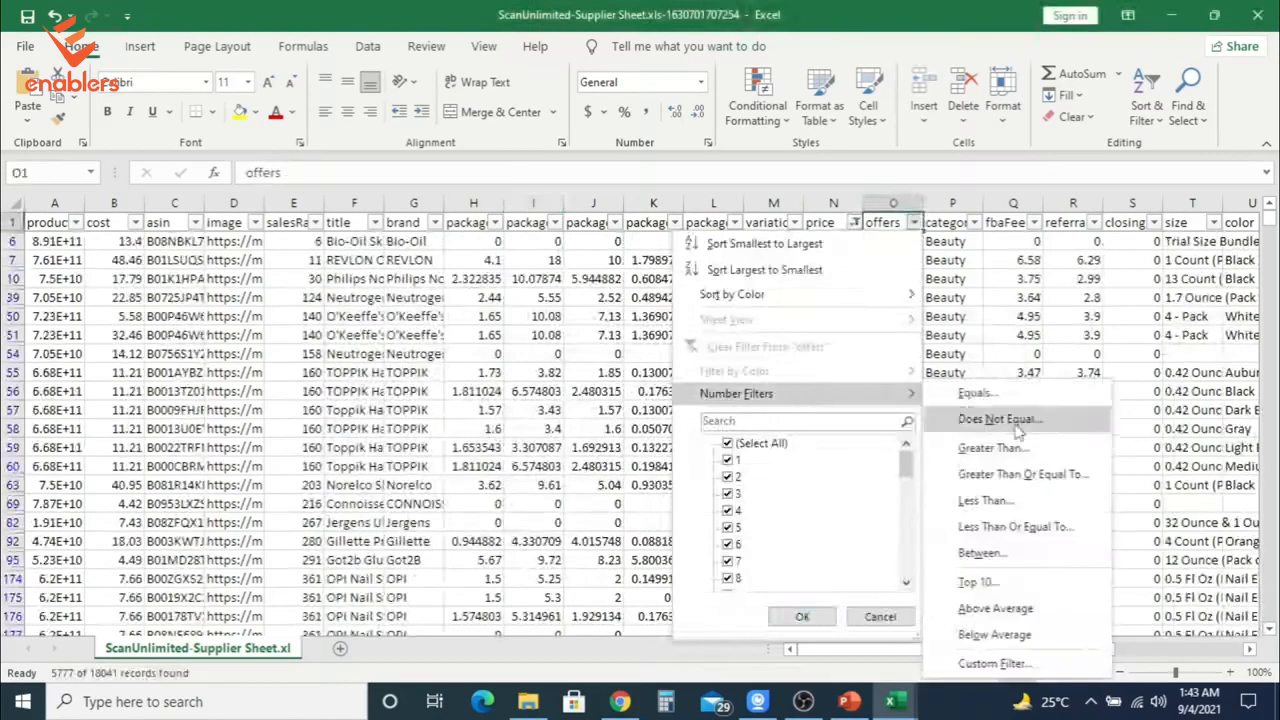
{"action": "left_click", "coordinate": [985, 550]}
{"action": "type", "text": "3"}
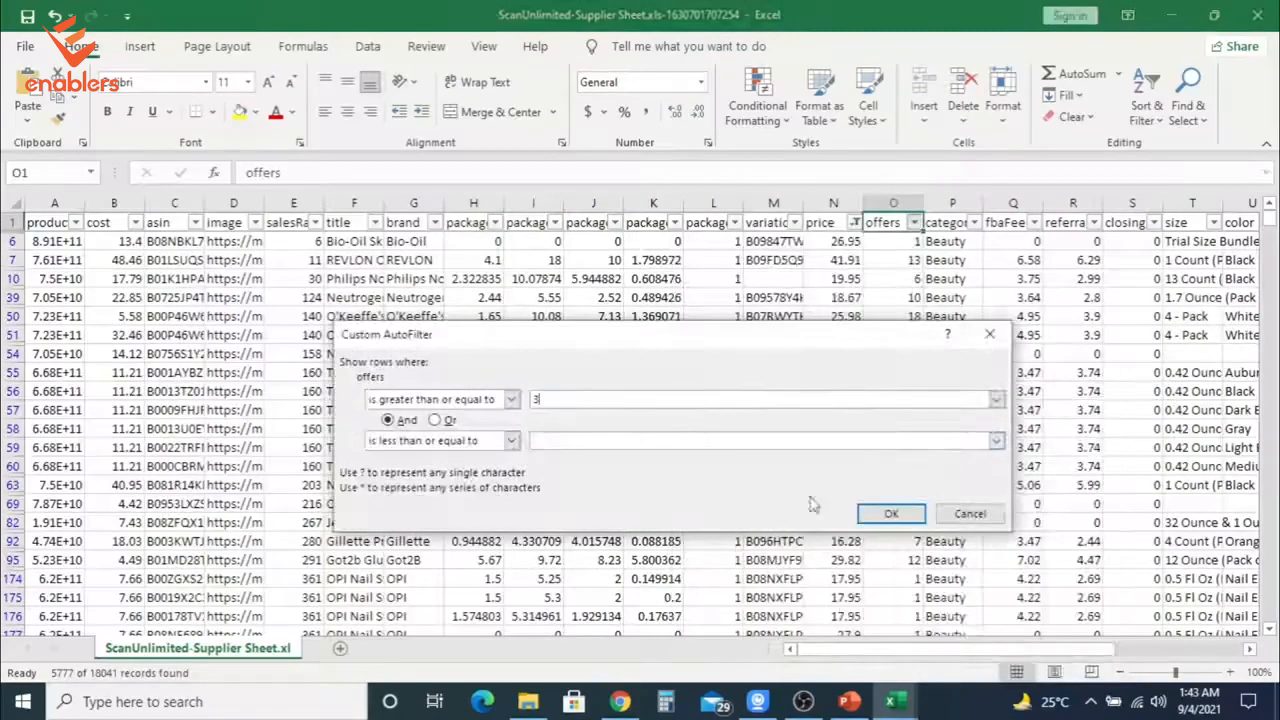
{"action": "left_click", "coordinate": [681, 437]}
{"action": "type", "text": "20"}
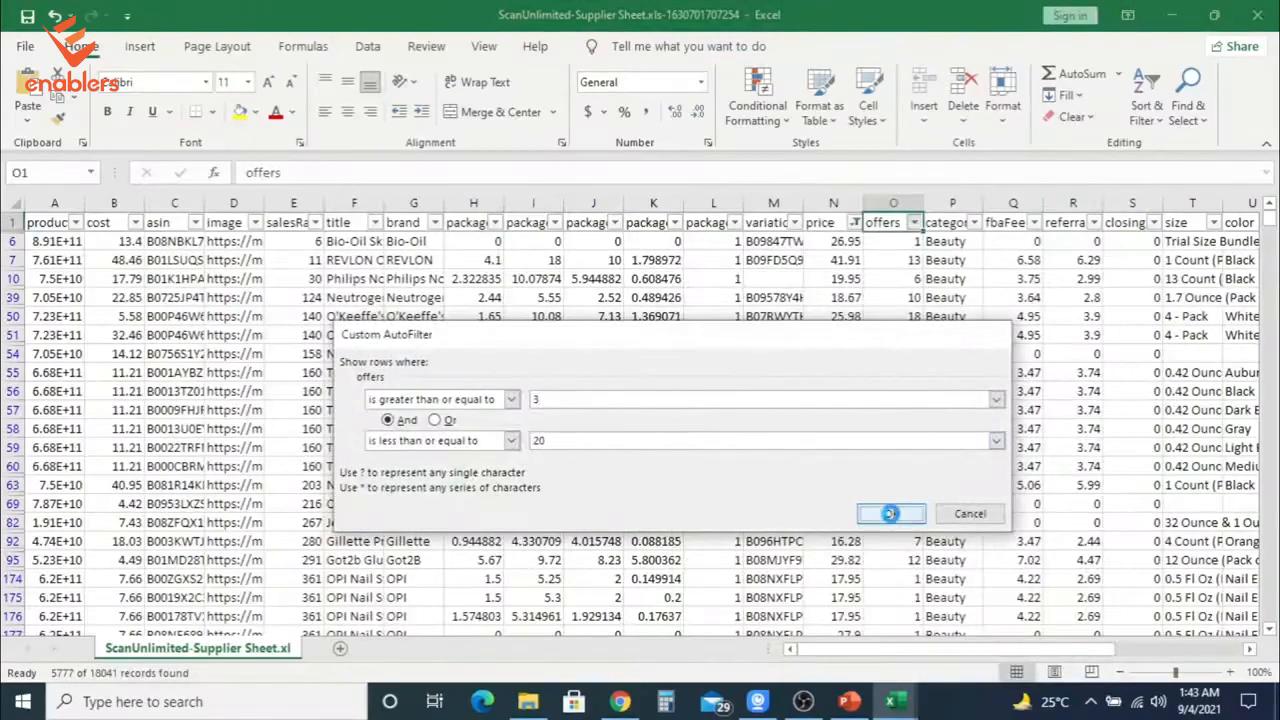
{"action": "left_click", "coordinate": [891, 513]}
Filter the estimatedSales column to values greater than 300.
{"action": "left_click_drag", "start_coordinate": [978, 652], "coordinate": [1008, 653]}
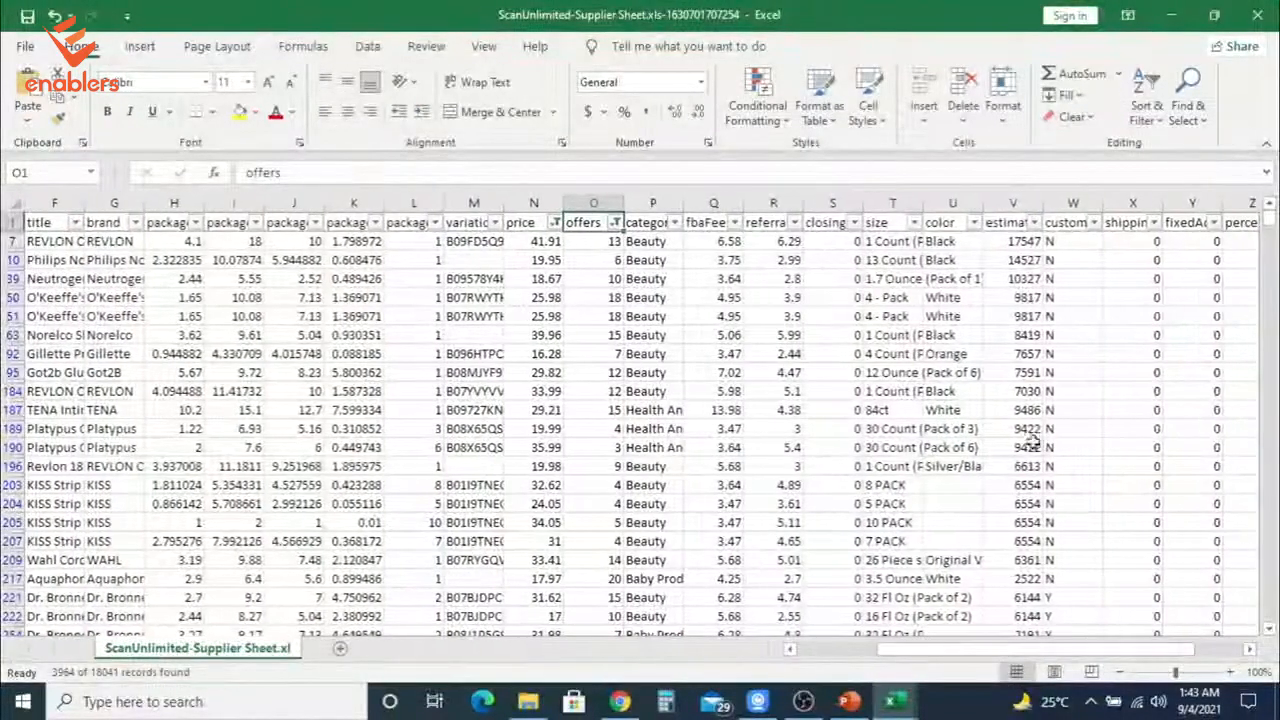
{"action": "left_click", "coordinate": [1034, 223]}
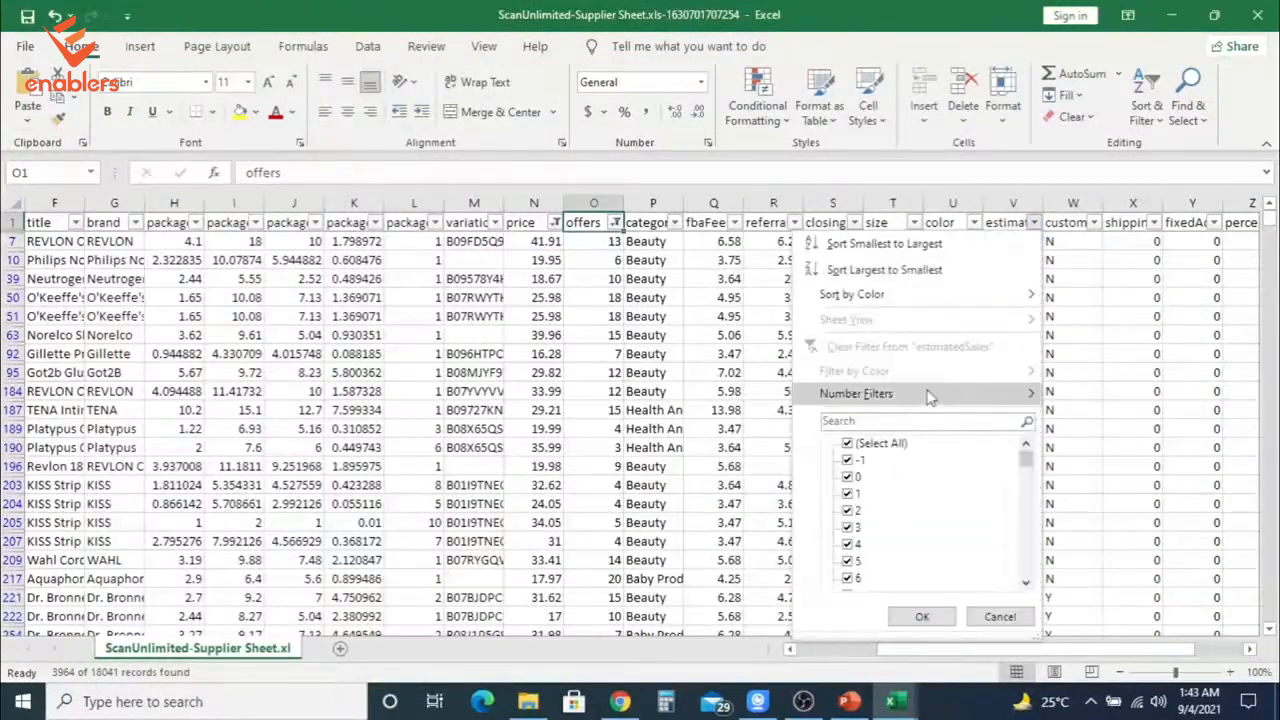
{"action": "mouse_move", "coordinate": [935, 395]}
{"action": "left_click", "coordinate": [1148, 447]}
{"action": "type", "text": "300"}
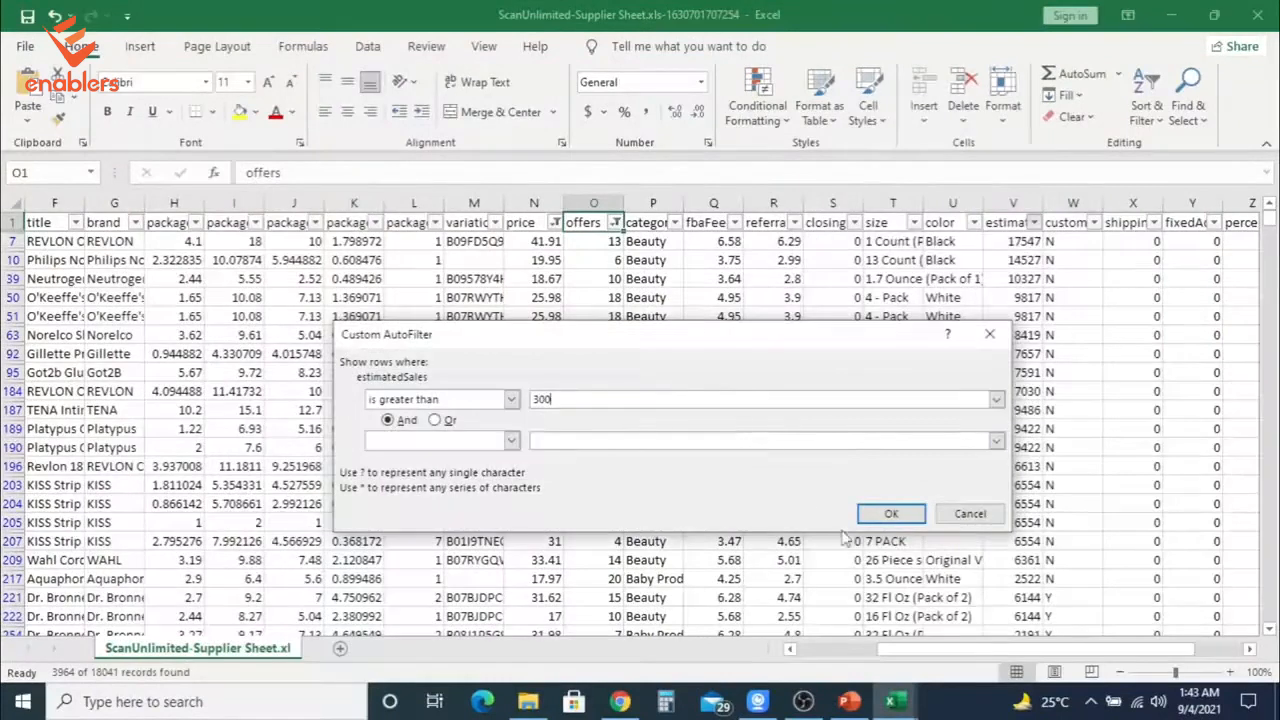
{"action": "left_click", "coordinate": [890, 514]}
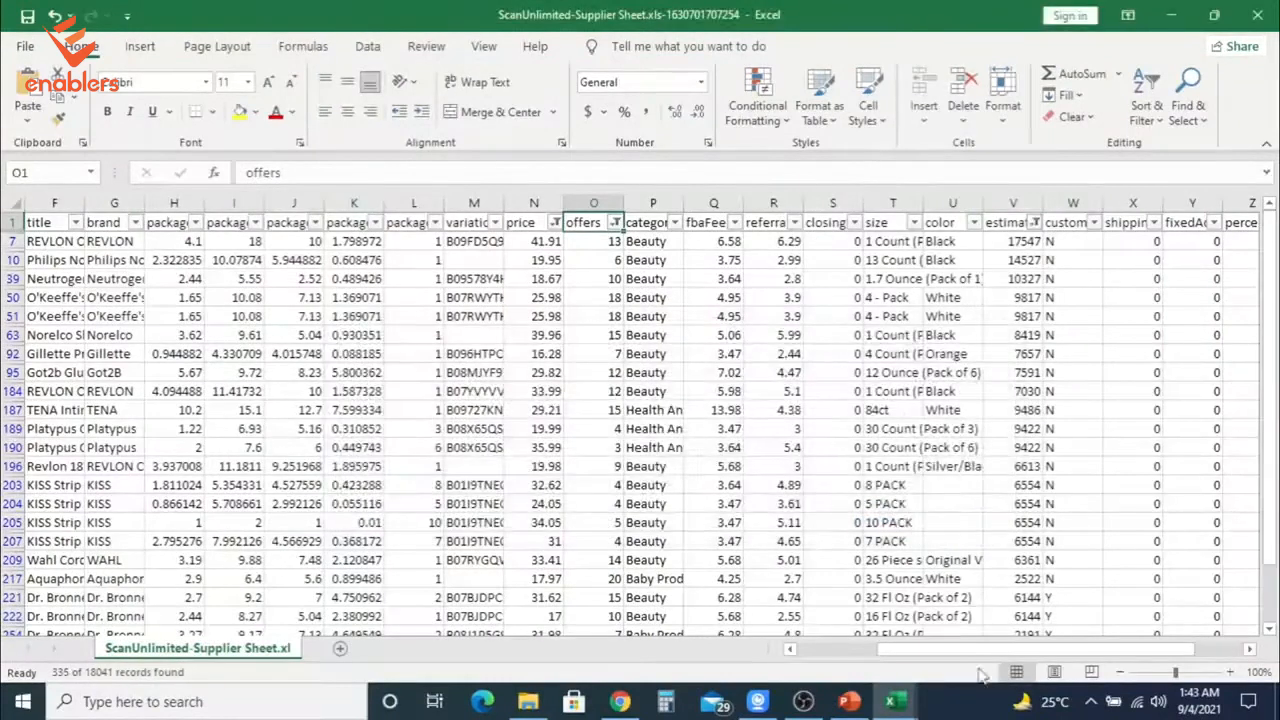
Filter the customColumn0 column to exclude Y and keep only the N rows.
{"action": "left_click_drag", "start_coordinate": [966, 650], "coordinate": [985, 652]}
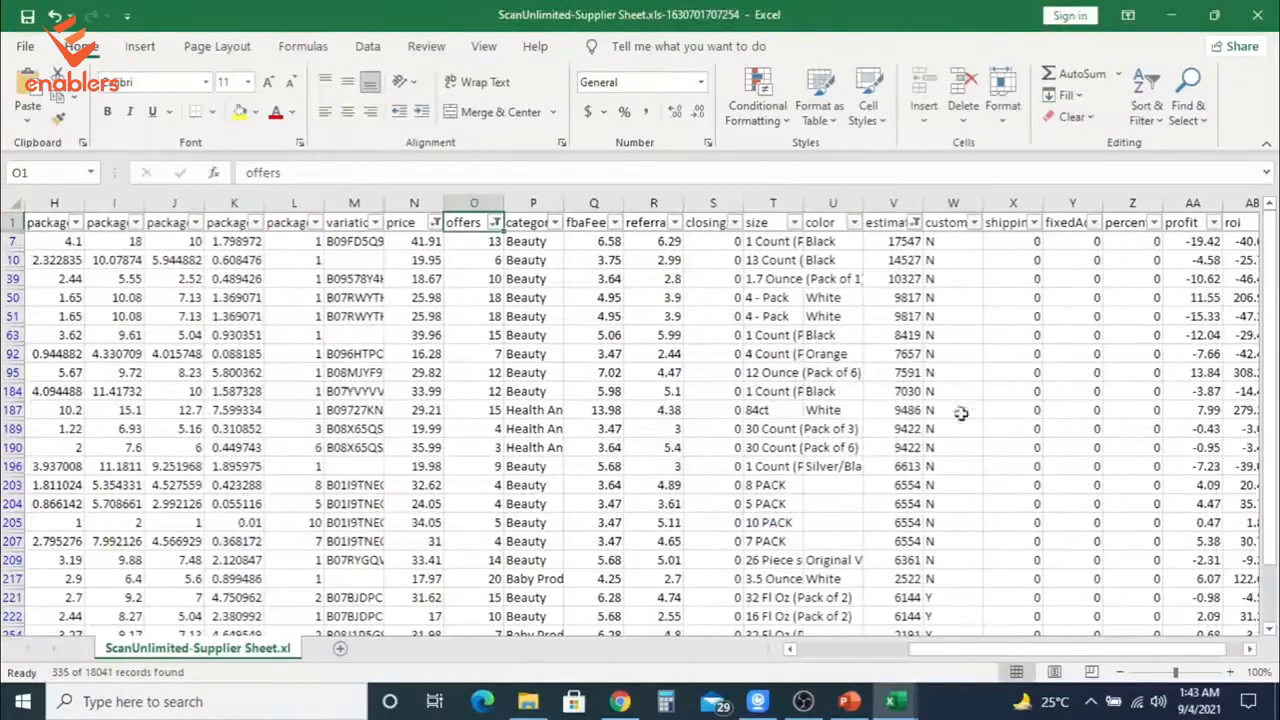
{"action": "left_click", "coordinate": [975, 223]}
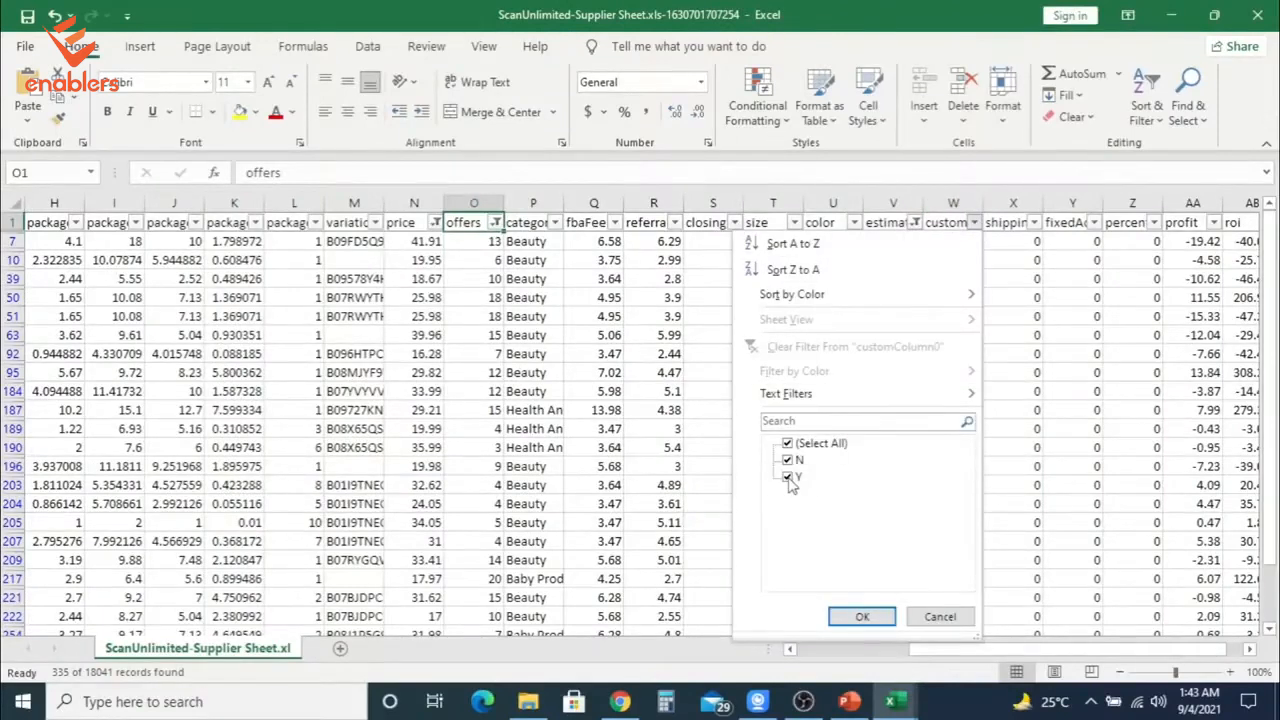
{"action": "left_click", "coordinate": [870, 617]}
{"action": "left_click", "coordinate": [863, 617]}
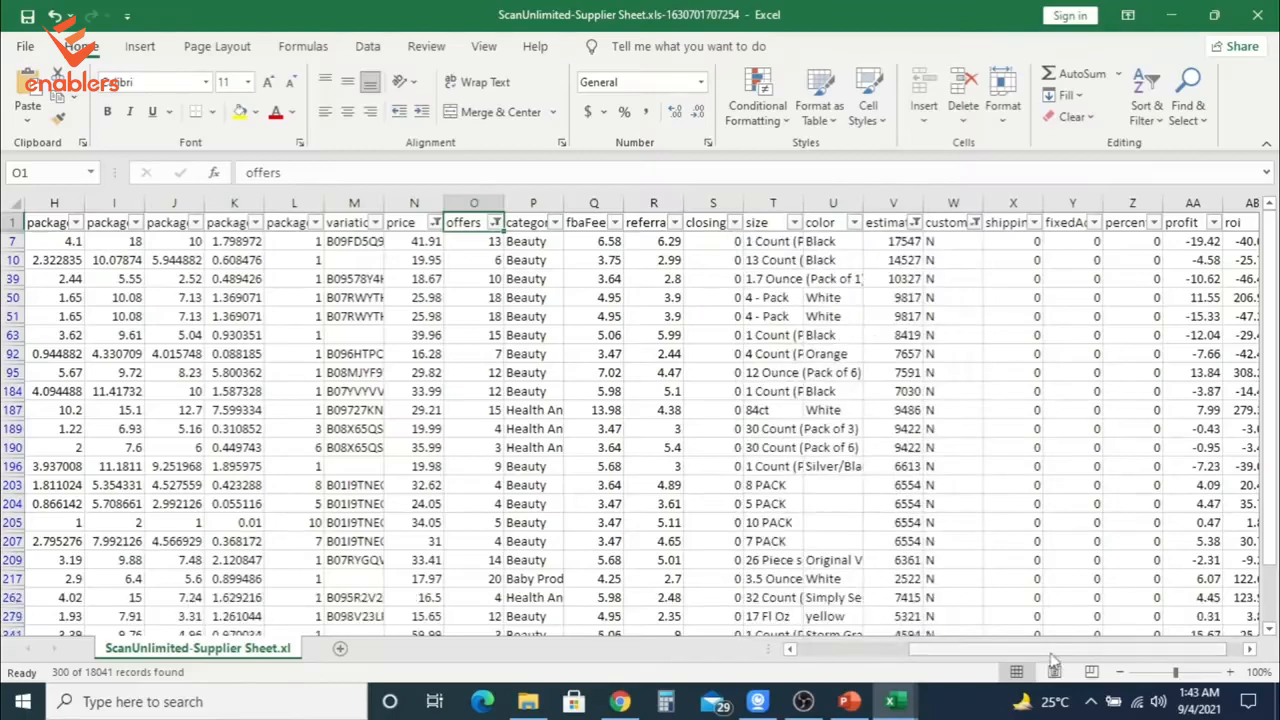
Filter the profit column to values greater than 3.
{"action": "left_click_drag", "start_coordinate": [1027, 660], "coordinate": [1055, 660]}
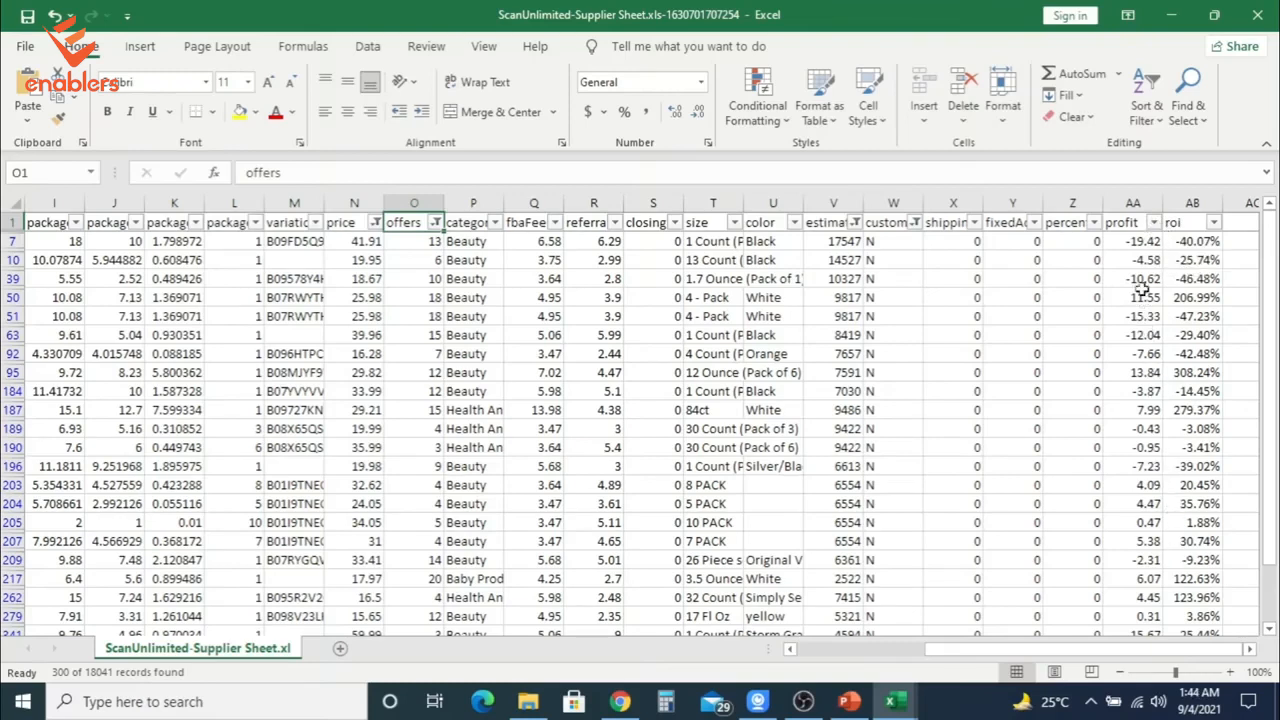
{"action": "left_click", "coordinate": [1152, 223]}
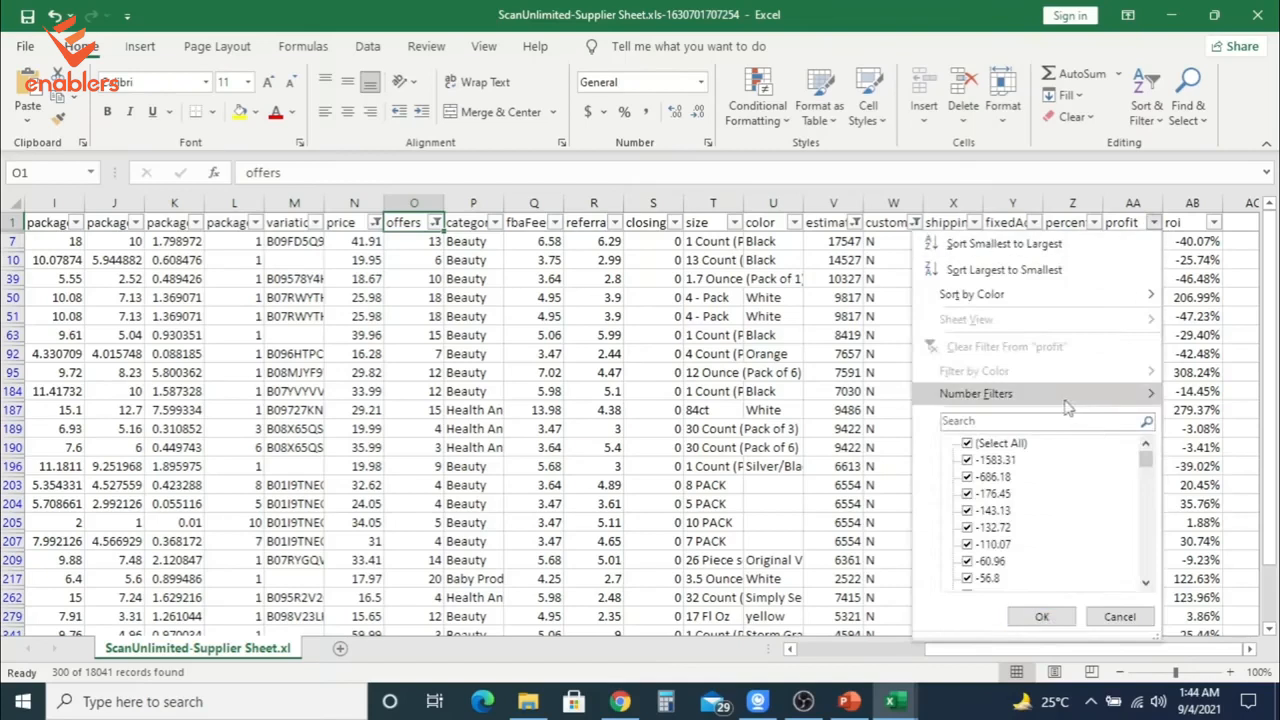
{"action": "mouse_move", "coordinate": [1073, 400]}
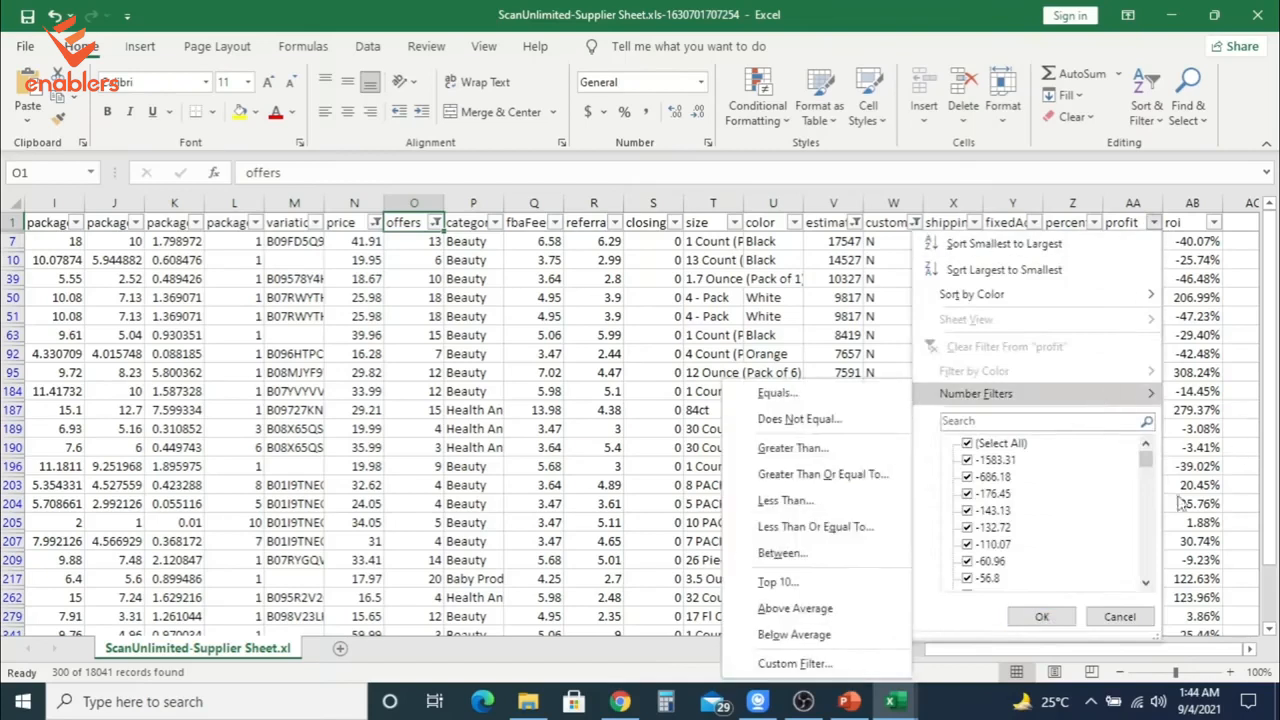
{"action": "left_click", "coordinate": [818, 455]}
{"action": "type", "text": "3"}
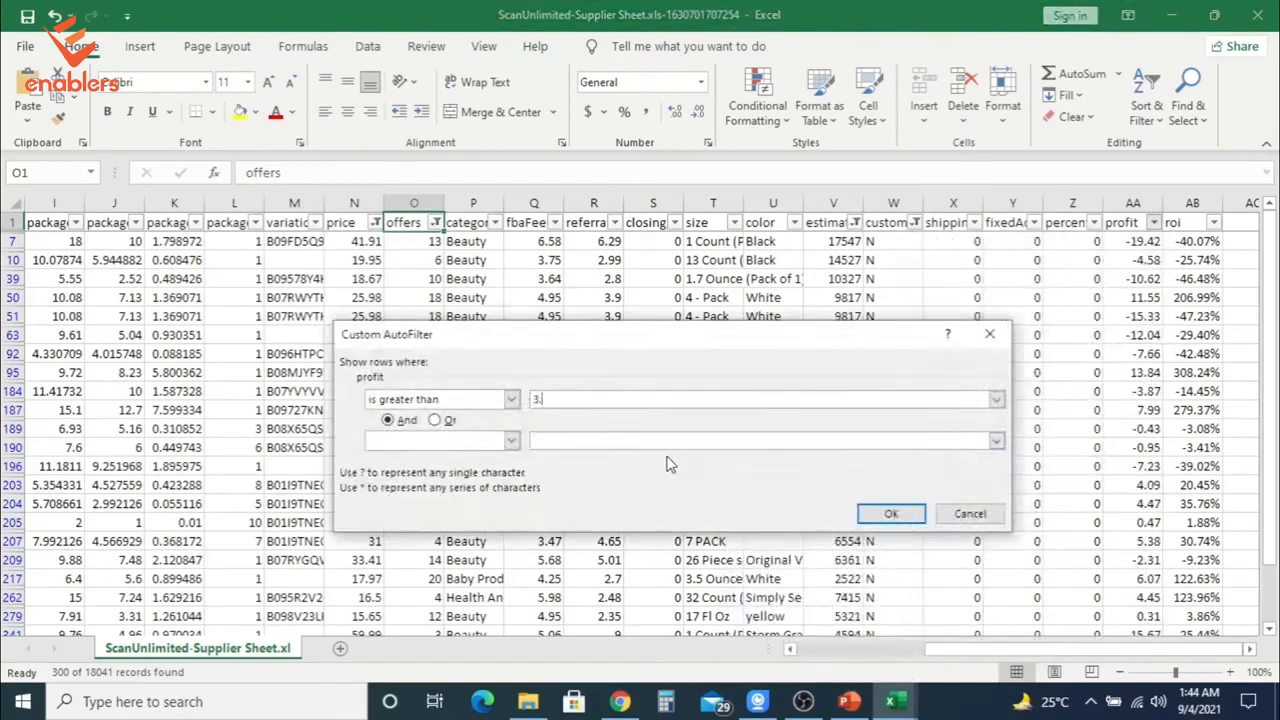
{"action": "type", "text": "."}
{"action": "left_click", "coordinate": [891, 513]}
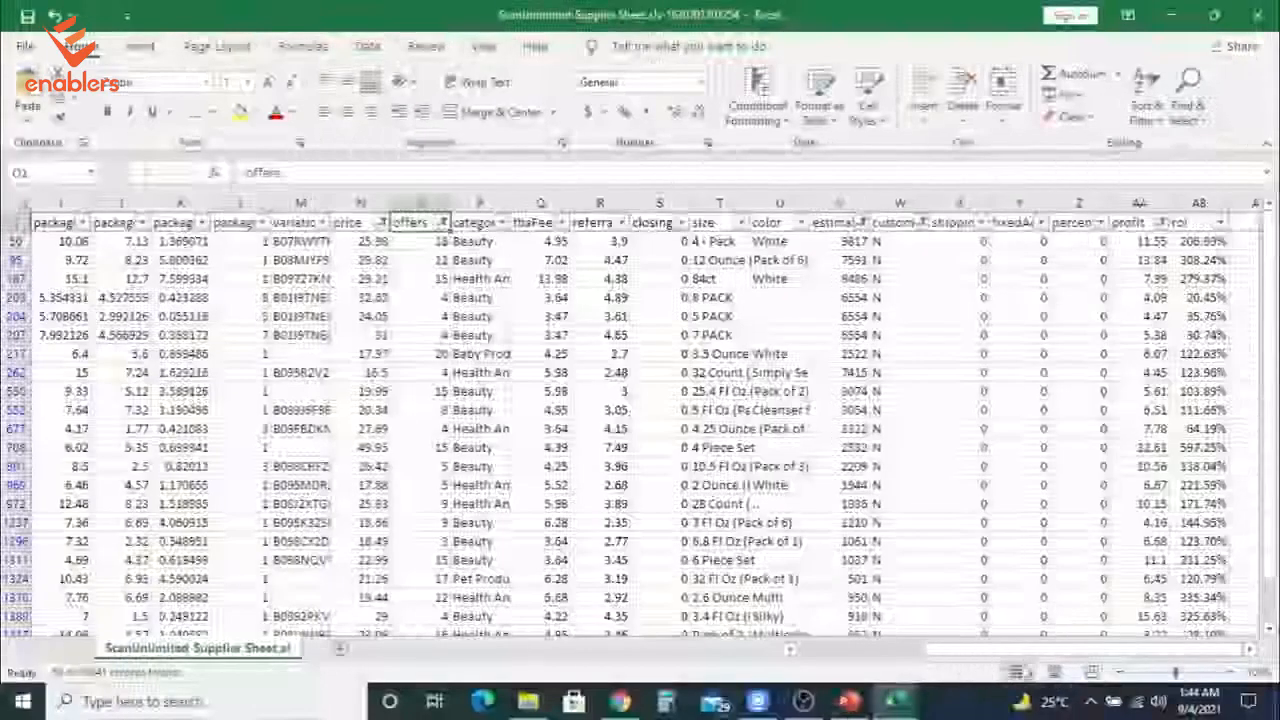
{"action": "left_click_drag", "start_coordinate": [1013, 655], "coordinate": [820, 652]}
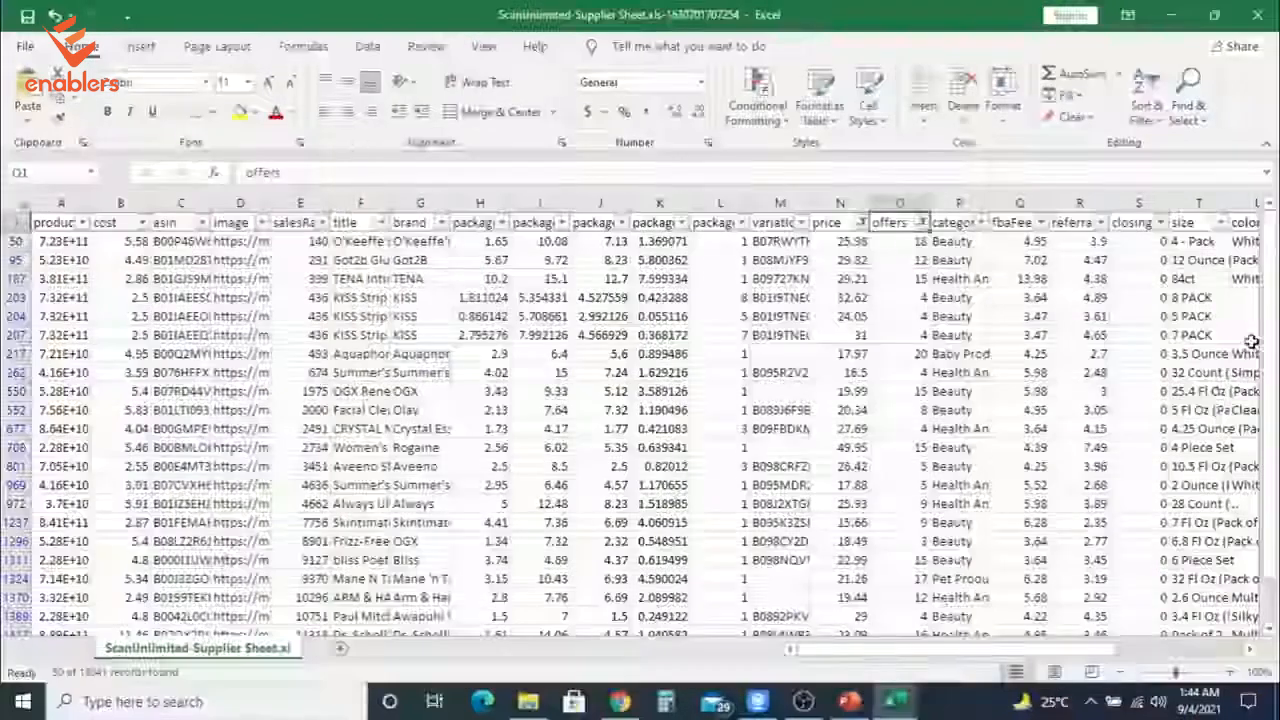
{"action": "left_click_drag", "start_coordinate": [1270, 321], "coordinate": [1270, 240]}
{"action": "type", "text": "1"}
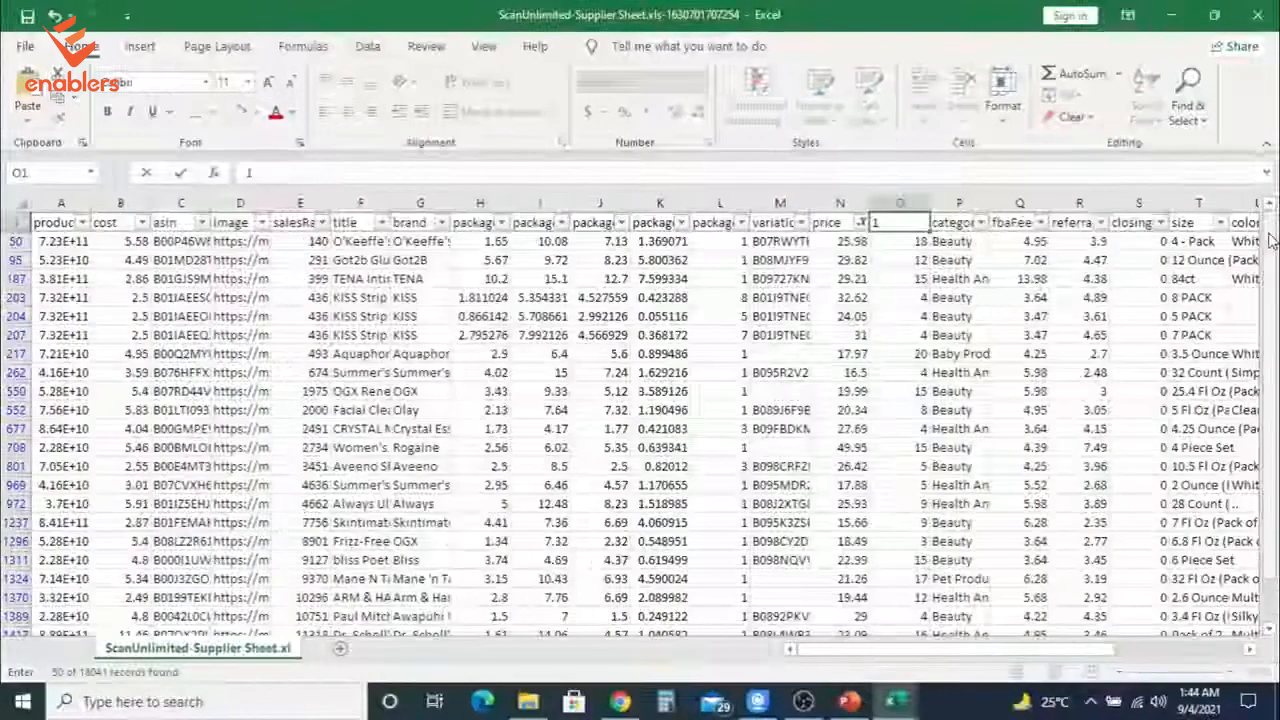